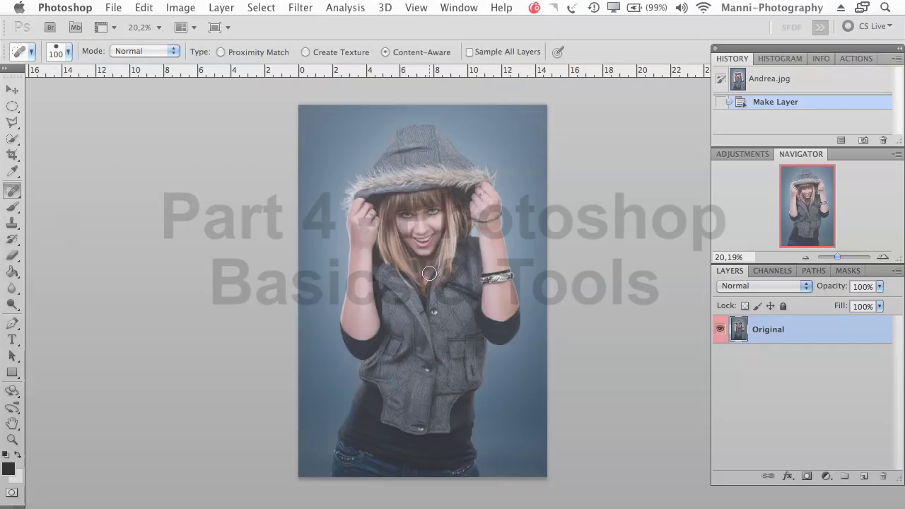
{"action": "key", "text": "v"}
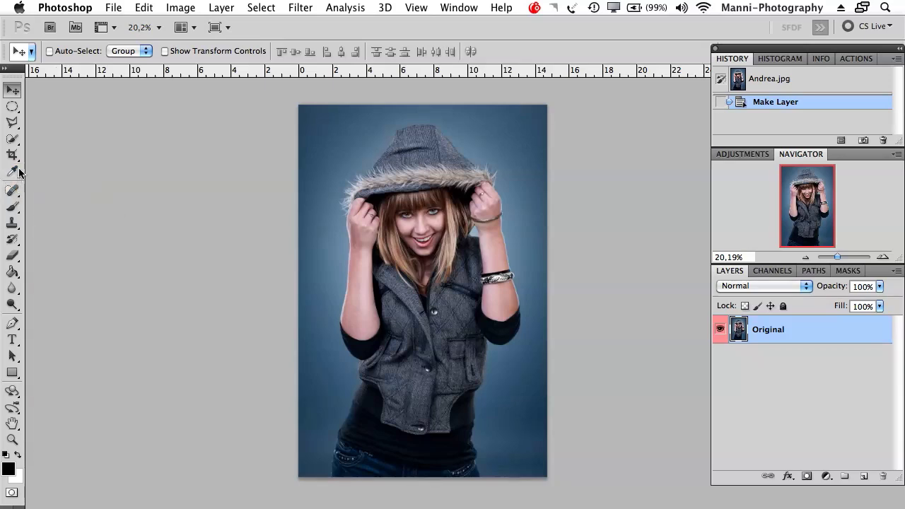
{"action": "left_click", "coordinate": [18, 188]}
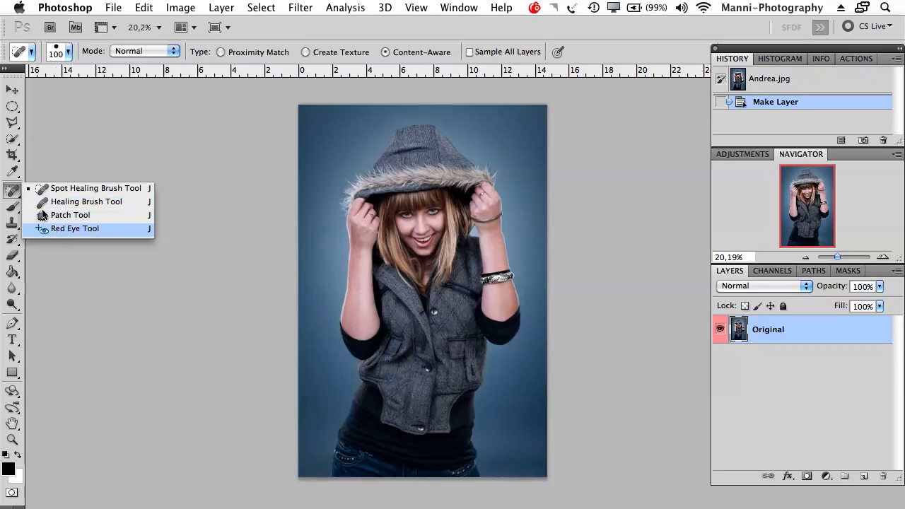
{"action": "left_click", "coordinate": [17, 211]}
{"action": "left_click", "coordinate": [18, 212]}
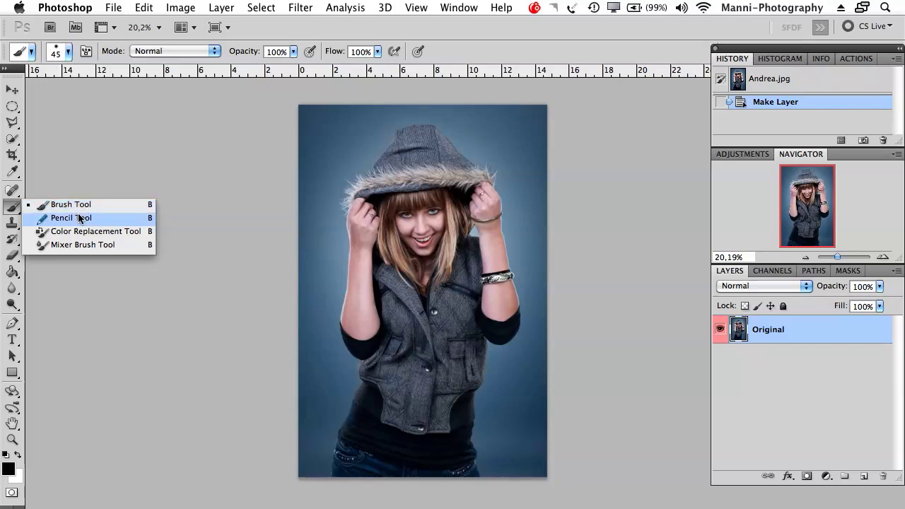
Activate the Red Eye Tool for working on the woman's eyes
{"action": "left_click", "coordinate": [12, 189]}
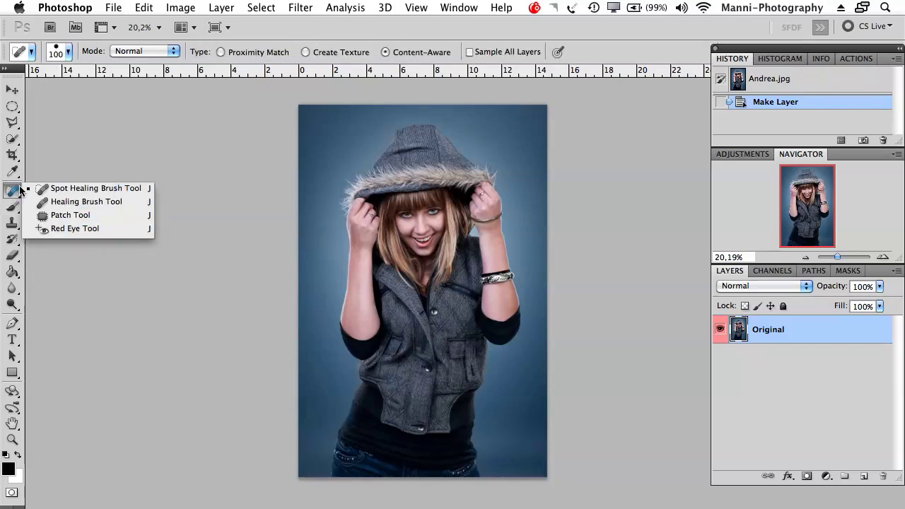
{"action": "left_click", "coordinate": [78, 228]}
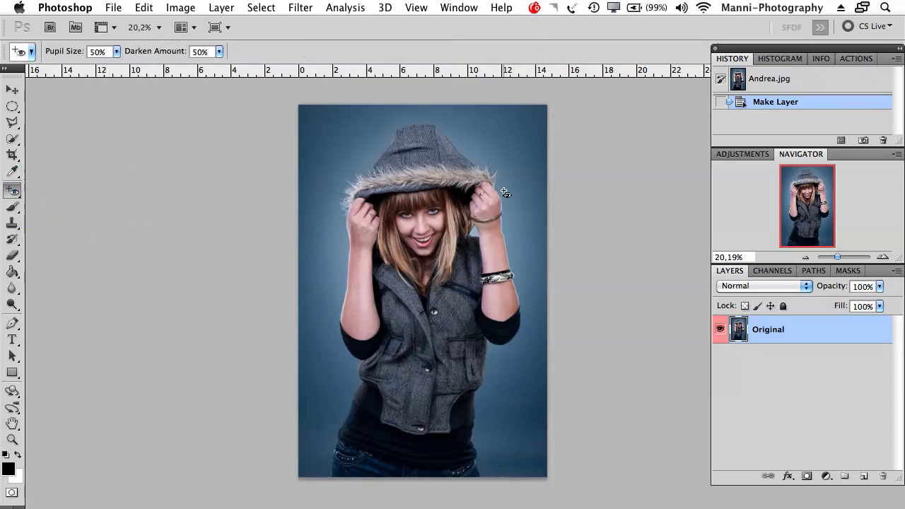
{"action": "scroll", "coordinate": [505, 193], "scroll_direction": "right", "scroll_amount": 3}
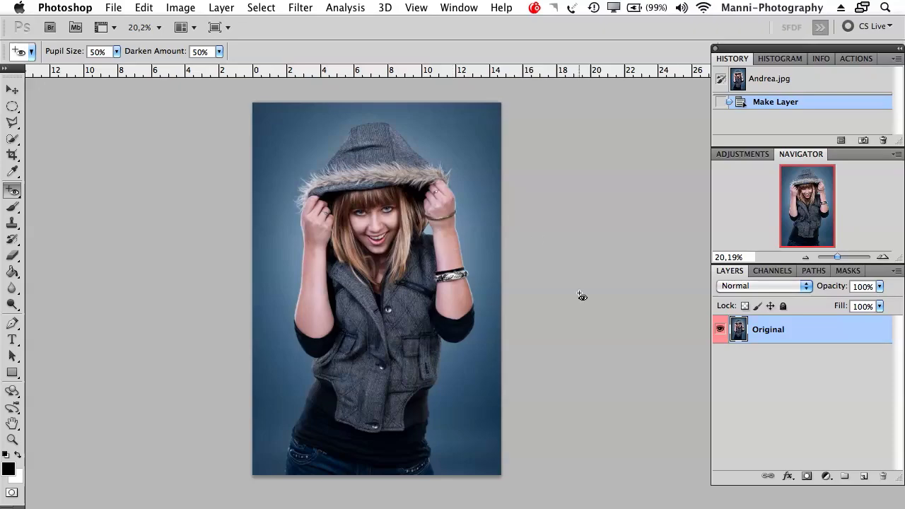
{"action": "left_click_drag", "start_coordinate": [842, 257], "coordinate": [843, 260]}
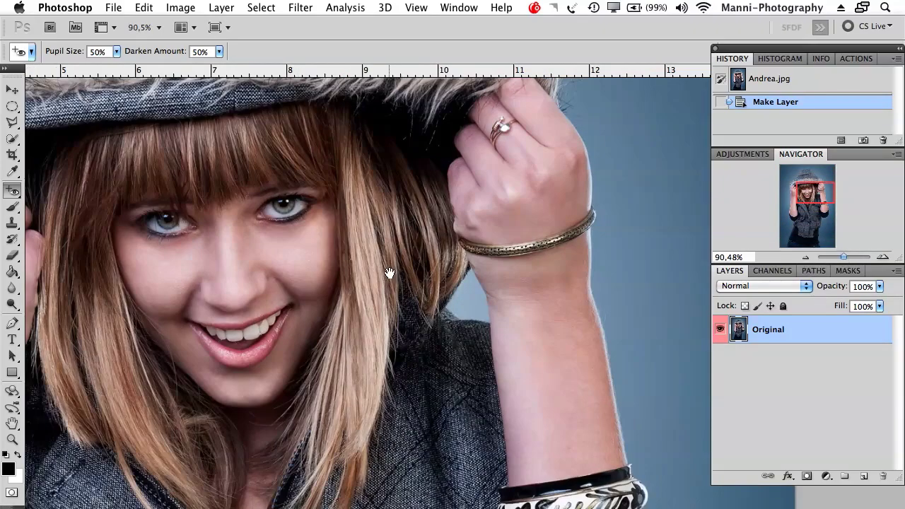
{"action": "left_click_drag", "start_coordinate": [390, 273], "coordinate": [444, 304]}
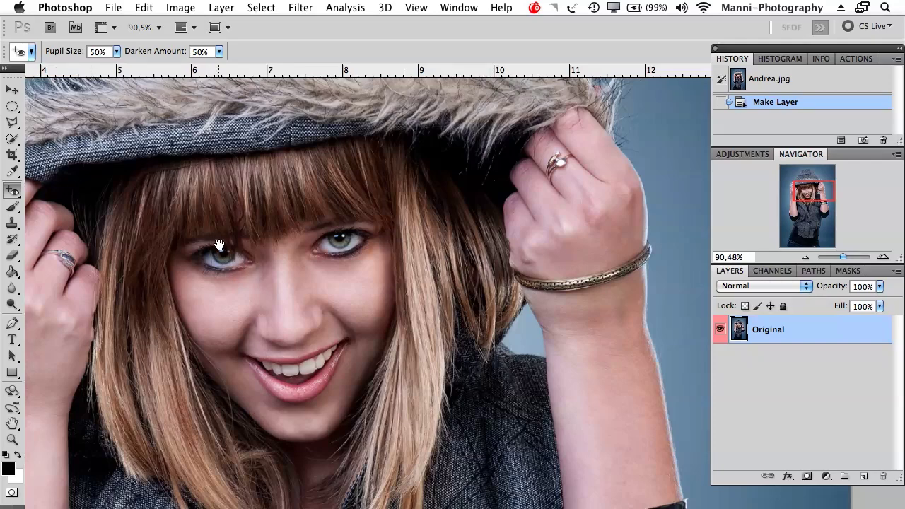
{"action": "left_click_drag", "start_coordinate": [219, 244], "coordinate": [235, 242]}
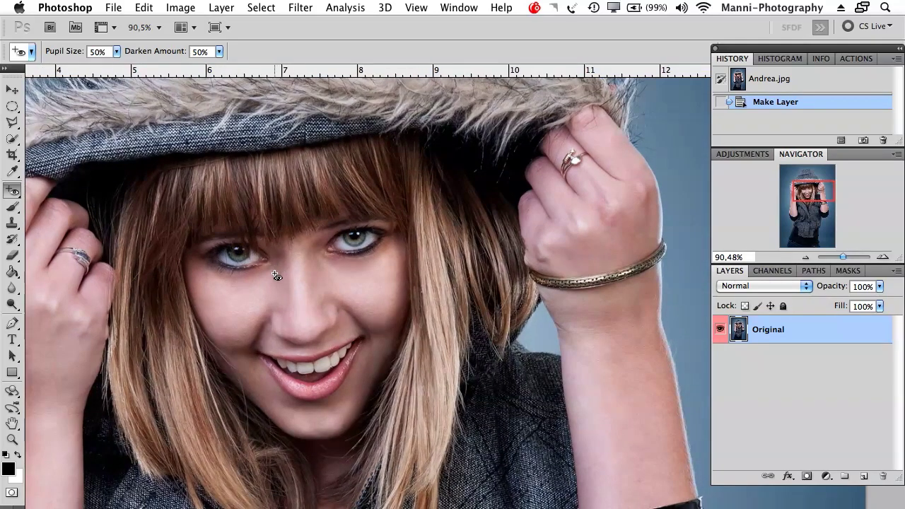
Duplicate the Original layer, name the copy Retouch and keep it as the active layer
{"action": "left_click_drag", "start_coordinate": [758, 330], "coordinate": [863, 476]}
{"action": "double_click", "coordinate": [791, 329]}
{"action": "key", "text": "BackSpace"}
{"action": "type", "text": "Retouch"}
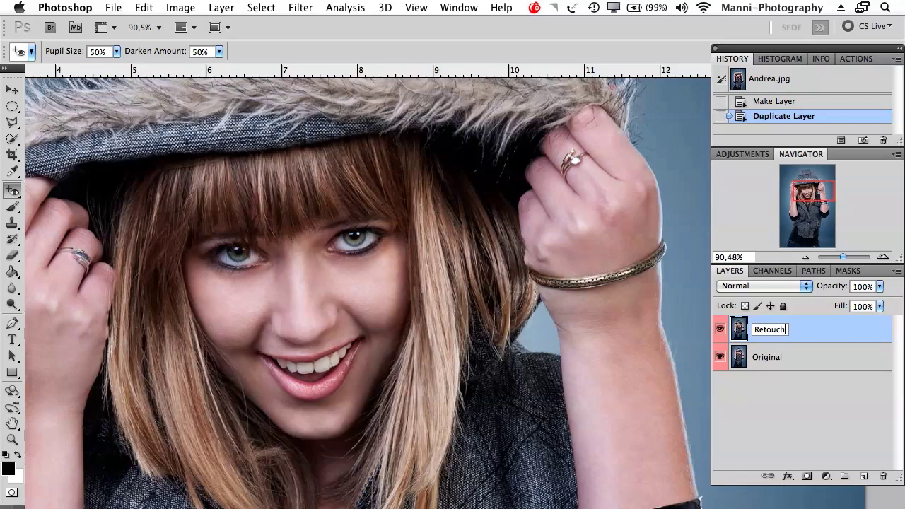
{"action": "key", "text": "Return"}
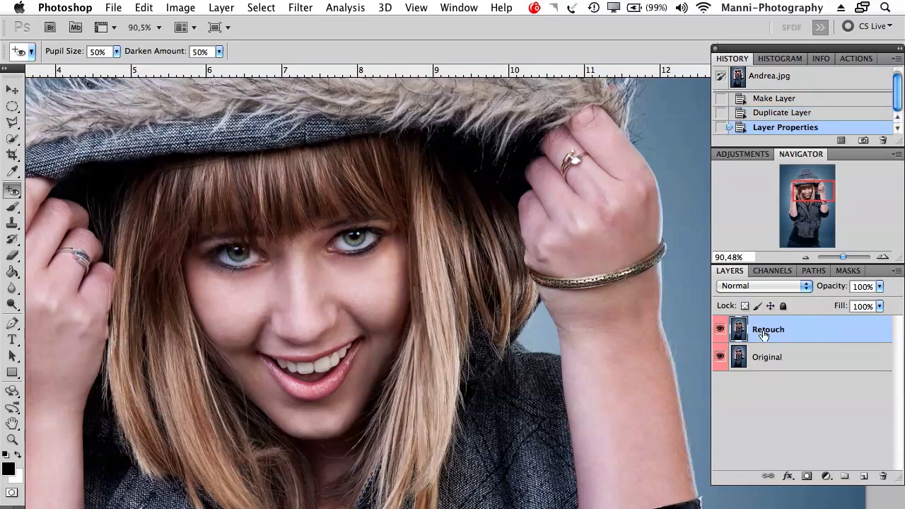
{"action": "left_click", "coordinate": [807, 364]}
{"action": "left_click", "coordinate": [802, 332]}
Draw an elliptical selection with a 2 px feather around the iris of the woman's left eye
{"action": "key", "text": "m"}
{"action": "left_click_drag", "start_coordinate": [4, 104], "coordinate": [88, 119]}
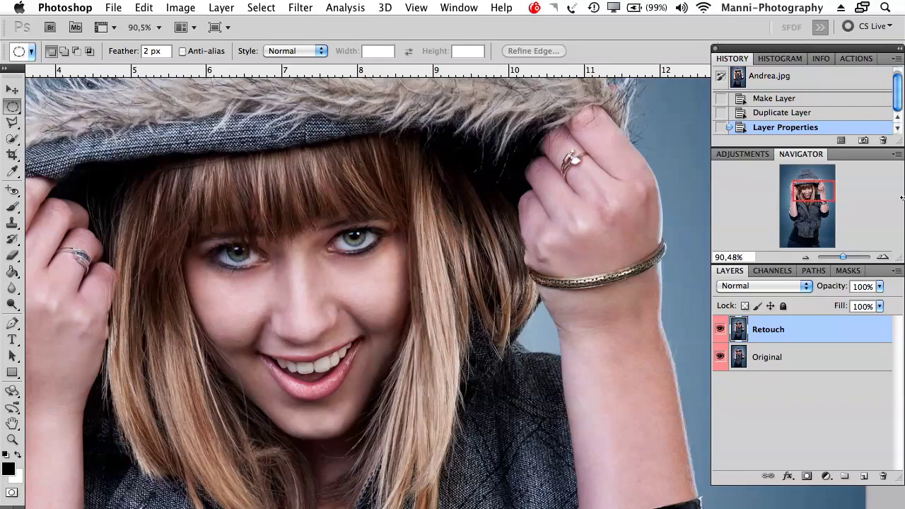
{"action": "left_click_drag", "start_coordinate": [843, 257], "coordinate": [850, 257]}
{"action": "left_click_drag", "start_coordinate": [450, 238], "coordinate": [601, 275]}
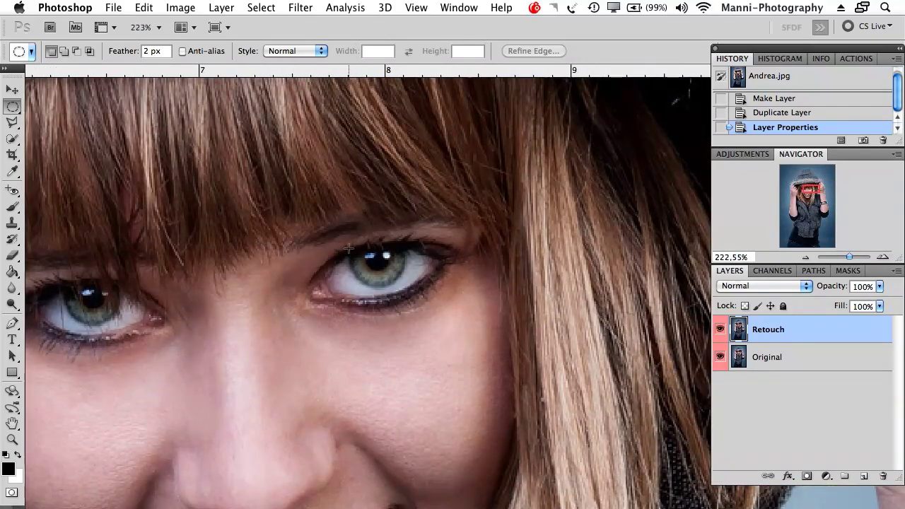
{"action": "left_click_drag", "start_coordinate": [400, 292], "coordinate": [379, 267]}
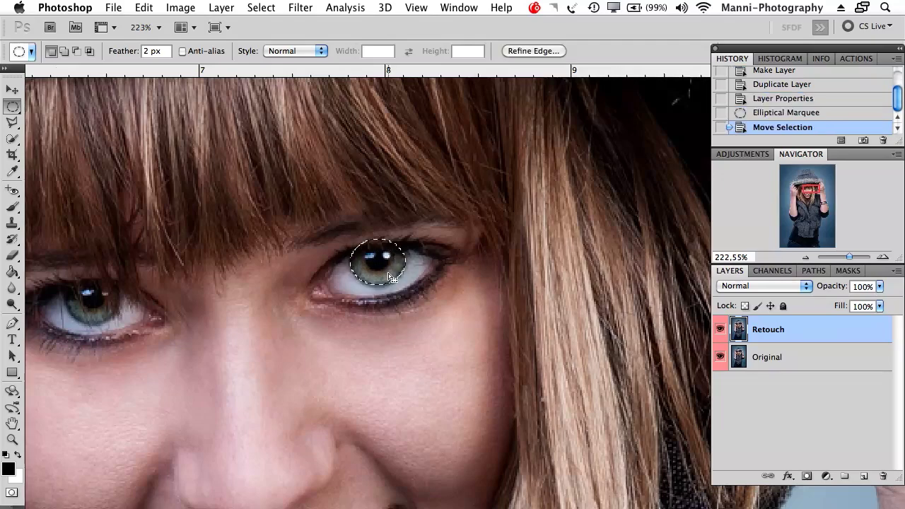
Activate the Brush tool and set the foreground colour to bright red, fc0000
{"action": "left_click", "coordinate": [14, 207]}
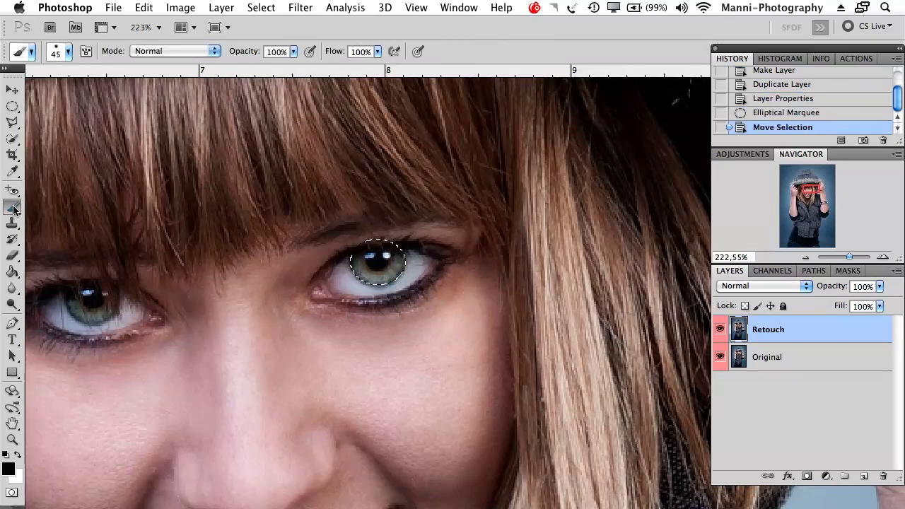
{"action": "left_click", "coordinate": [8, 468]}
{"action": "left_click", "coordinate": [316, 218]}
{"action": "left_click_drag", "start_coordinate": [316, 218], "coordinate": [469, 148]}
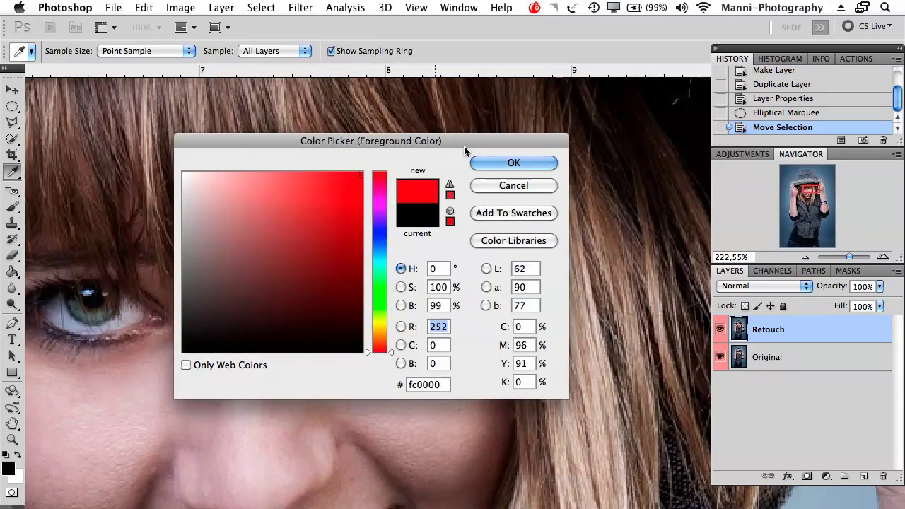
{"action": "left_click", "coordinate": [519, 164]}
Undo a trial Normal-mode stroke and paint the selected iris red with the brush mode set to Soft Light
{"action": "left_click_drag", "start_coordinate": [347, 210], "coordinate": [376, 254]}
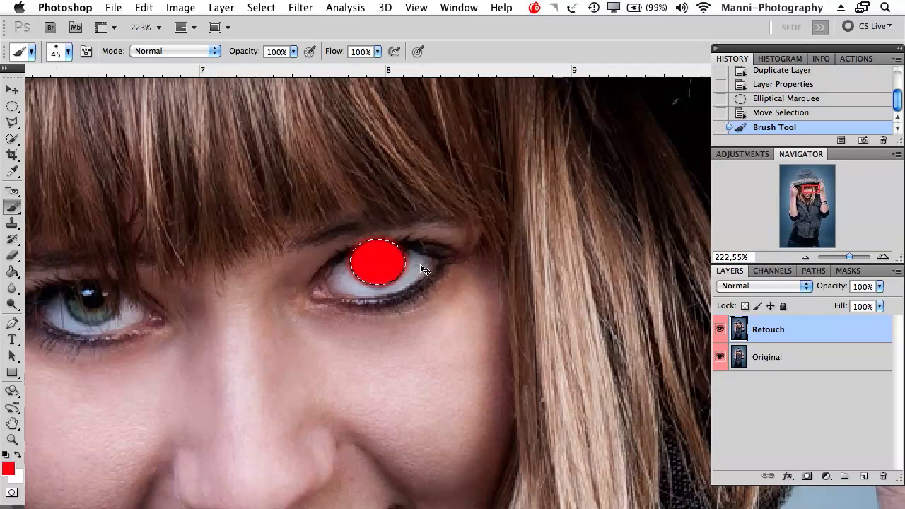
{"action": "key", "text": "ctrl+z"}
{"action": "left_click", "coordinate": [171, 51]}
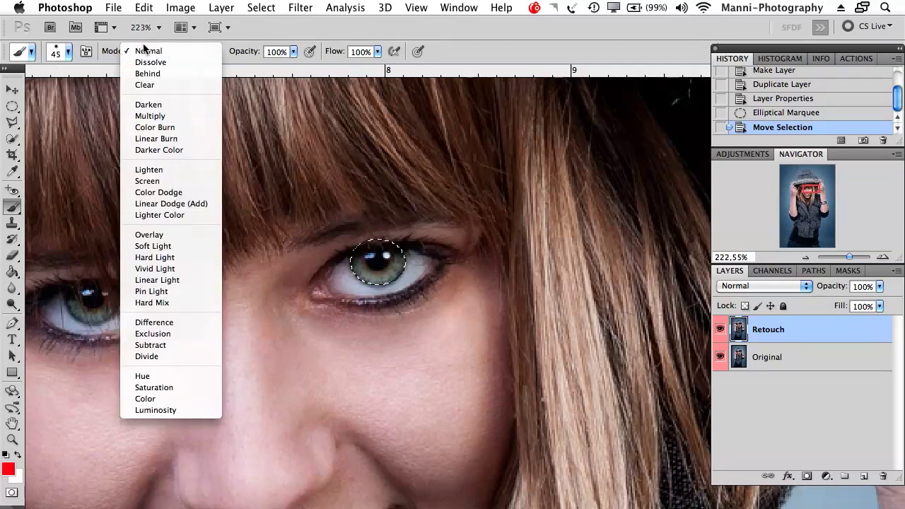
{"action": "left_click", "coordinate": [172, 246]}
{"action": "mouse_move", "coordinate": [313, 263]}
{"action": "left_mouse_down"}
{"action": "mouse_move", "coordinate": [373, 244]}
{"action": "mouse_move", "coordinate": [364, 269]}
{"action": "mouse_move", "coordinate": [383, 259]}
{"action": "mouse_move", "coordinate": [353, 261]}
{"action": "left_mouse_up"}
{"action": "key", "text": "super+z"}
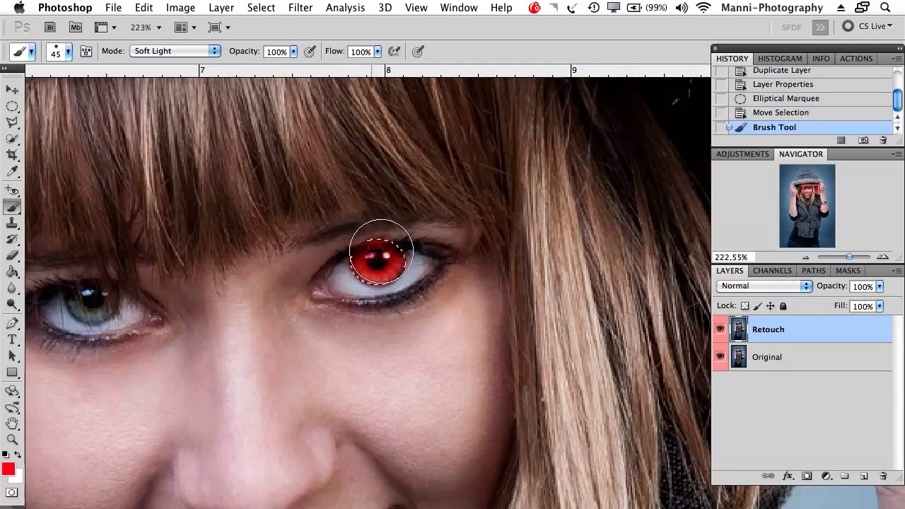
Deselect the iris and erase the red spill on the upper eyelid with the Eraser
{"action": "key", "text": "super+d"}
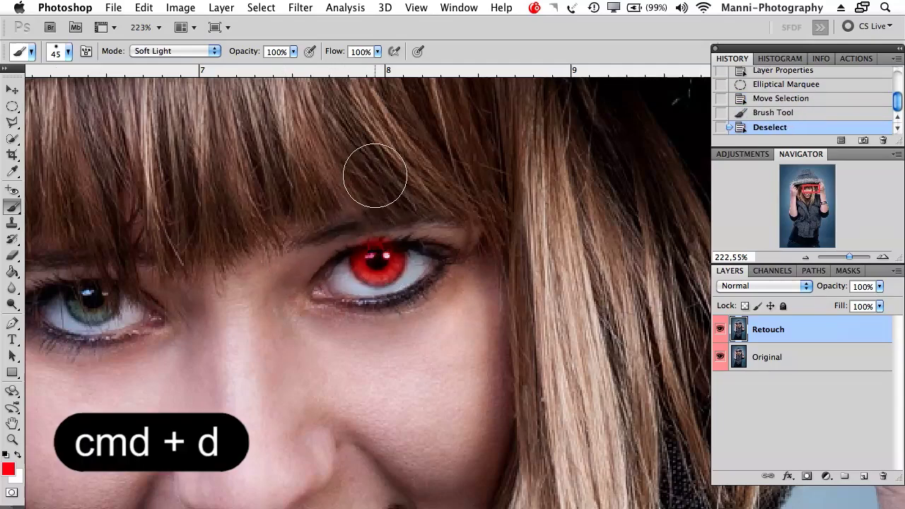
{"action": "key", "text": "e"}
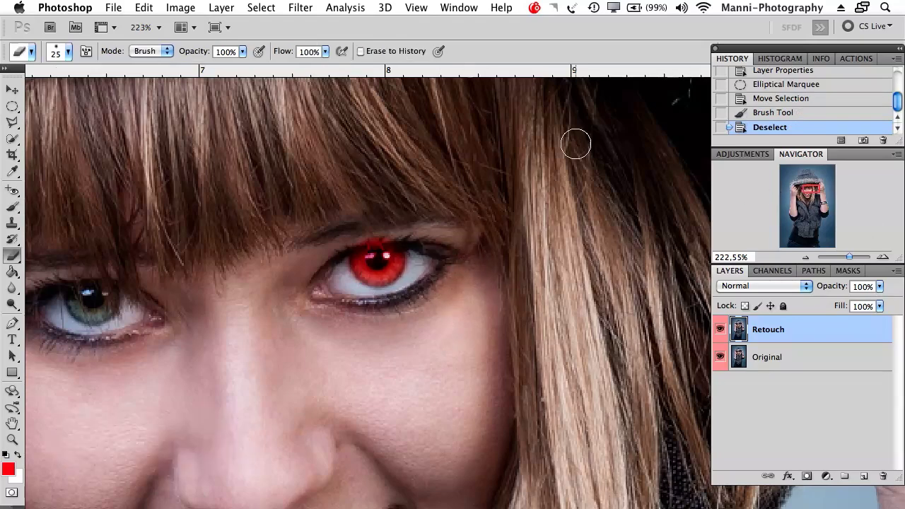
{"action": "left_click", "coordinate": [377, 235]}
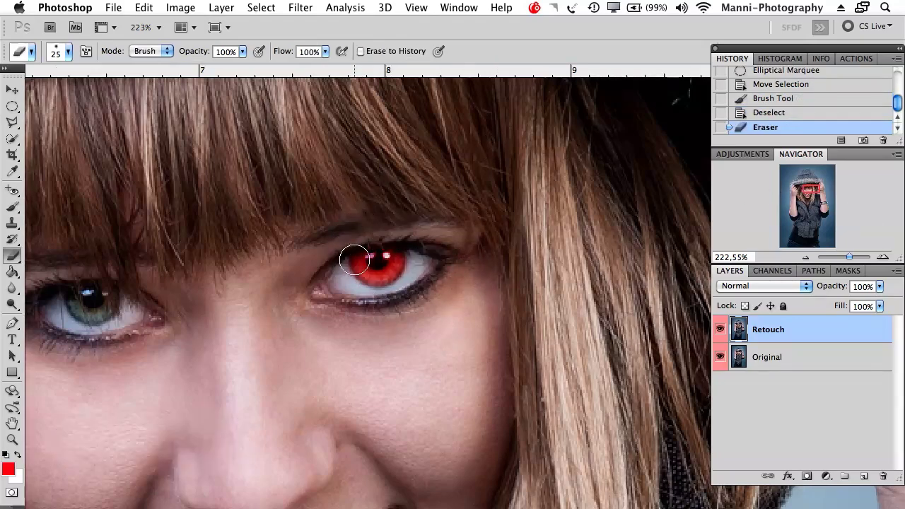
{"action": "key", "text": "v"}
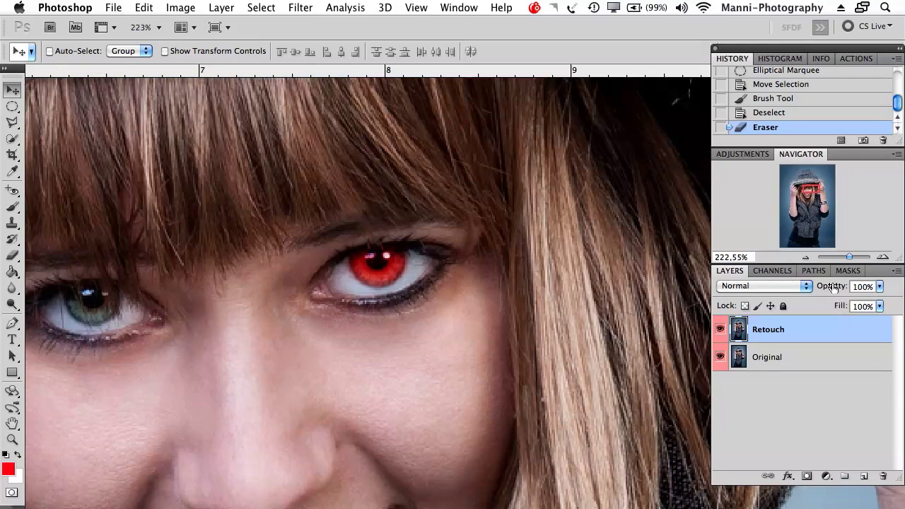
Remove the red from the painted iris with the Red Eye Tool at 50% pupil size and 50% darken amount
{"action": "left_click_drag", "start_coordinate": [849, 259], "coordinate": [845, 257]}
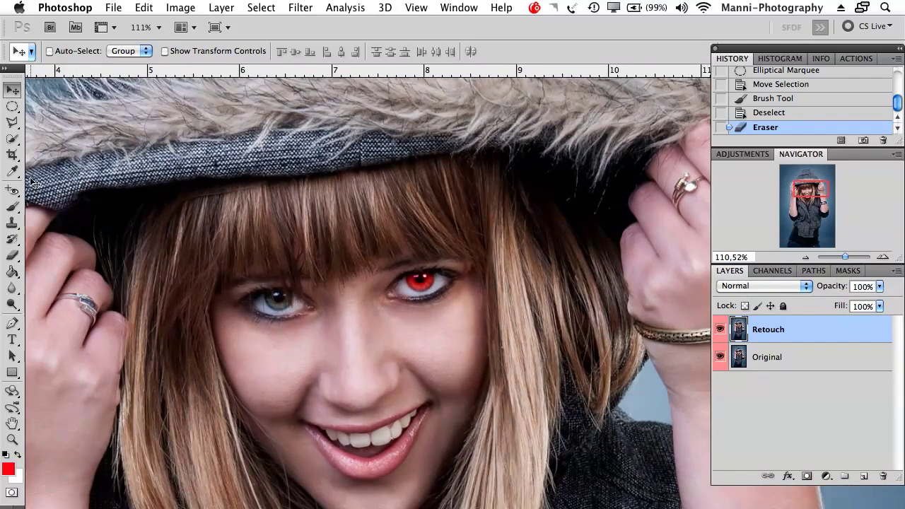
{"action": "left_click", "coordinate": [12, 190]}
{"action": "left_click", "coordinate": [60, 230]}
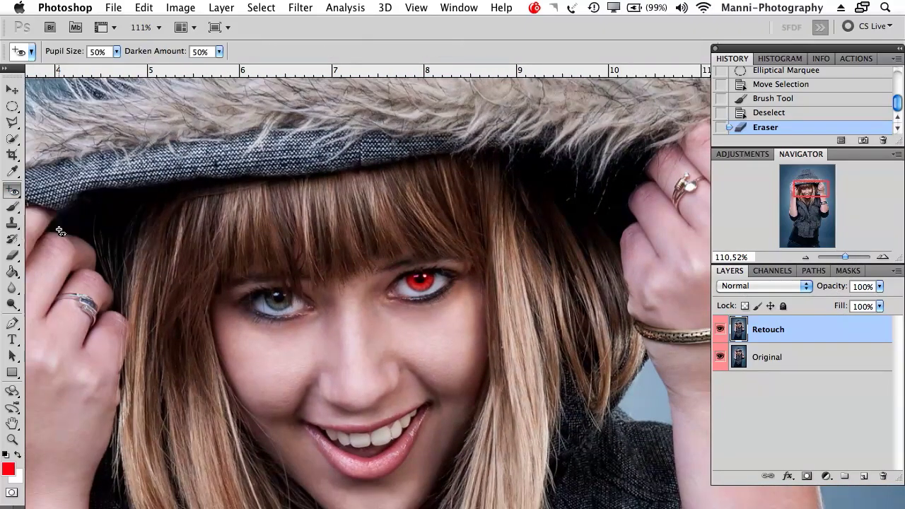
{"action": "left_click", "coordinate": [422, 287]}
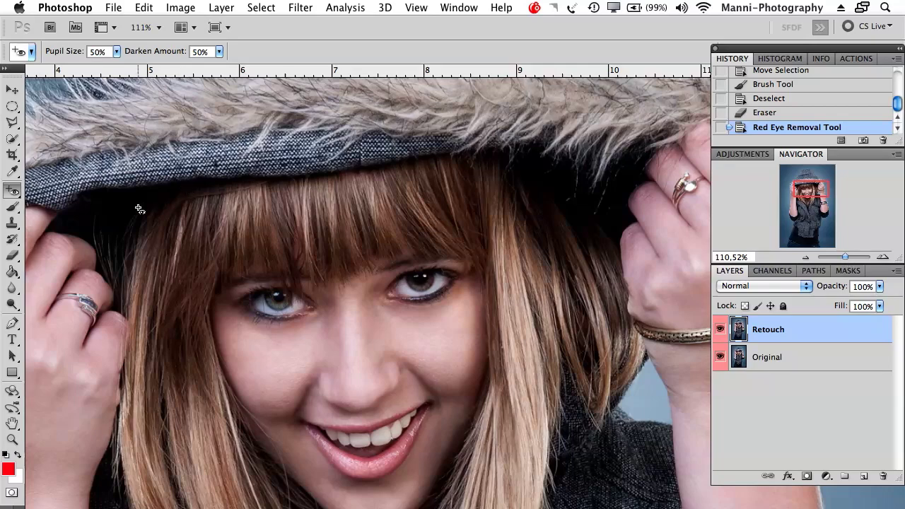
Switch from the Red Eye Tool back to the Brush tool with the whole portrait in view
{"action": "left_click_drag", "start_coordinate": [12, 190], "coordinate": [62, 228]}
{"action": "left_click", "coordinate": [6, 190]}
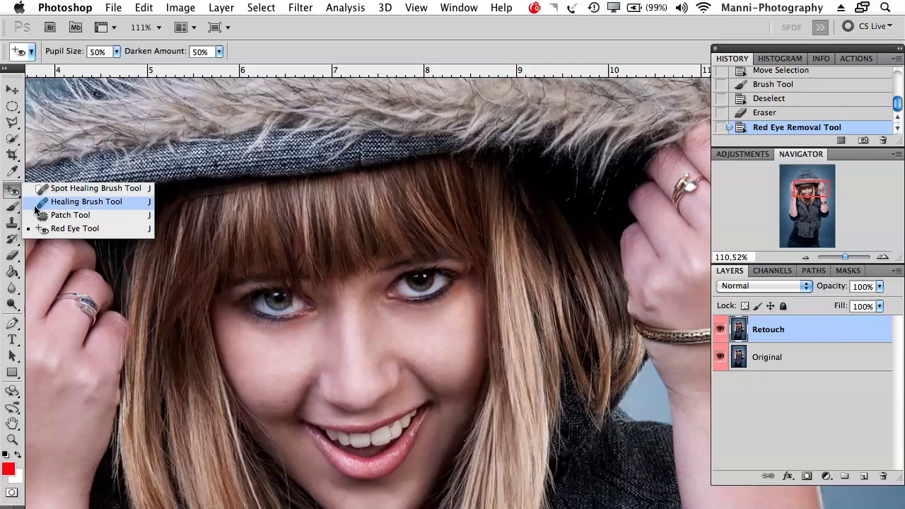
{"action": "left_click_drag", "start_coordinate": [12, 206], "coordinate": [42, 205]}
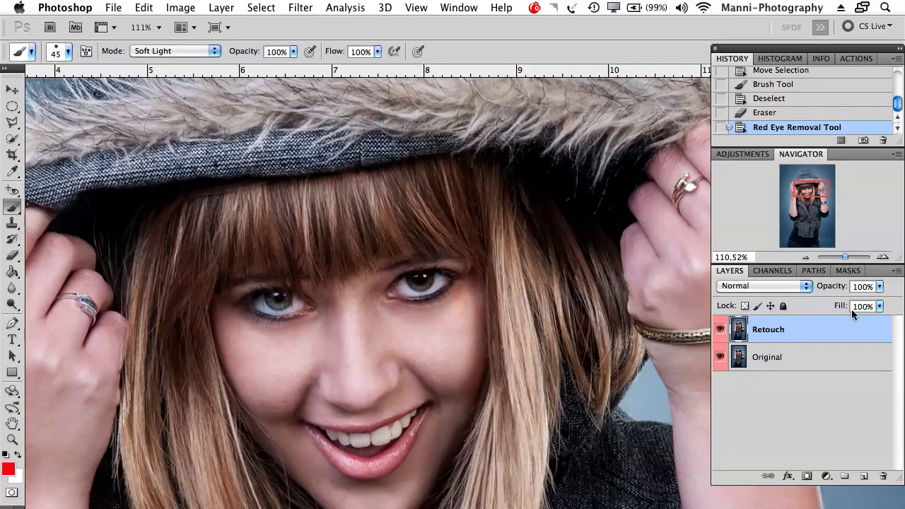
{"action": "left_click_drag", "start_coordinate": [845, 258], "coordinate": [840, 258]}
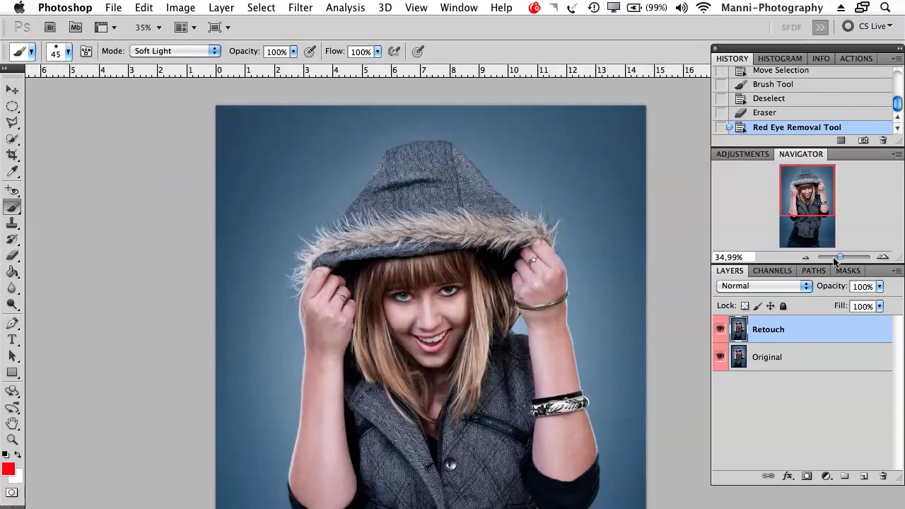
{"action": "left_click_drag", "start_coordinate": [571, 284], "coordinate": [530, 272]}
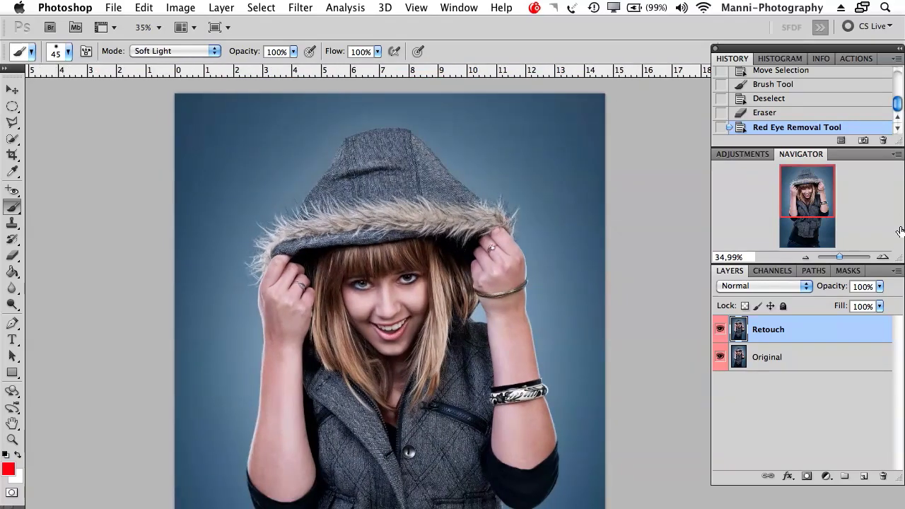
{"action": "left_click_drag", "start_coordinate": [839, 258], "coordinate": [837, 258]}
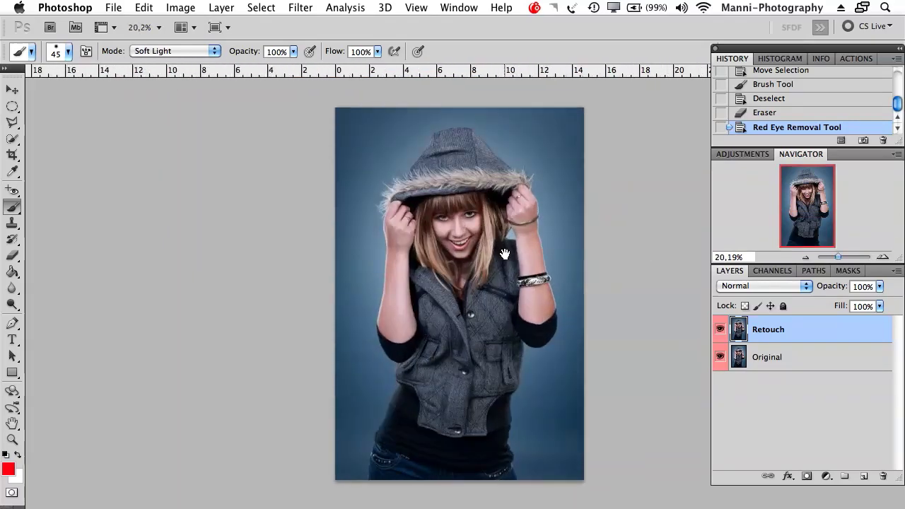
{"action": "left_click_drag", "start_coordinate": [505, 252], "coordinate": [431, 255]}
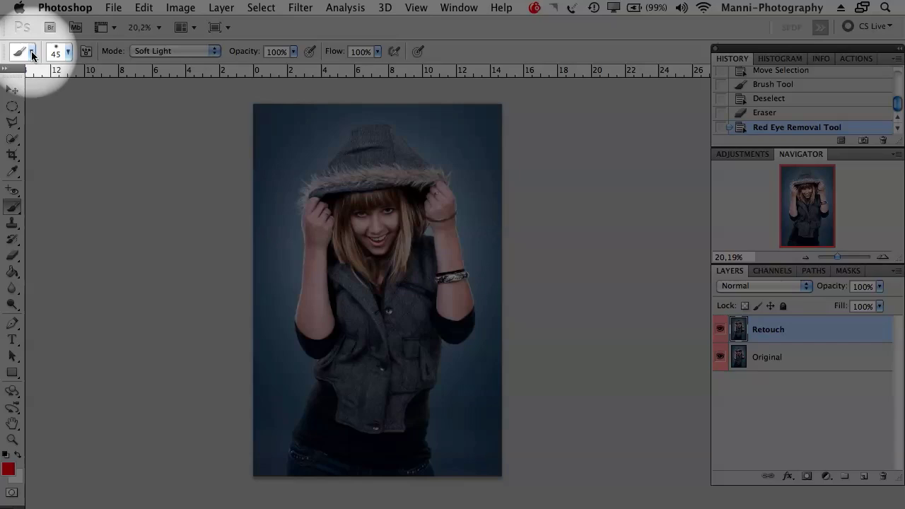
Set the brush size to 110 px and its hardness to 11%
{"action": "left_click", "coordinate": [32, 52]}
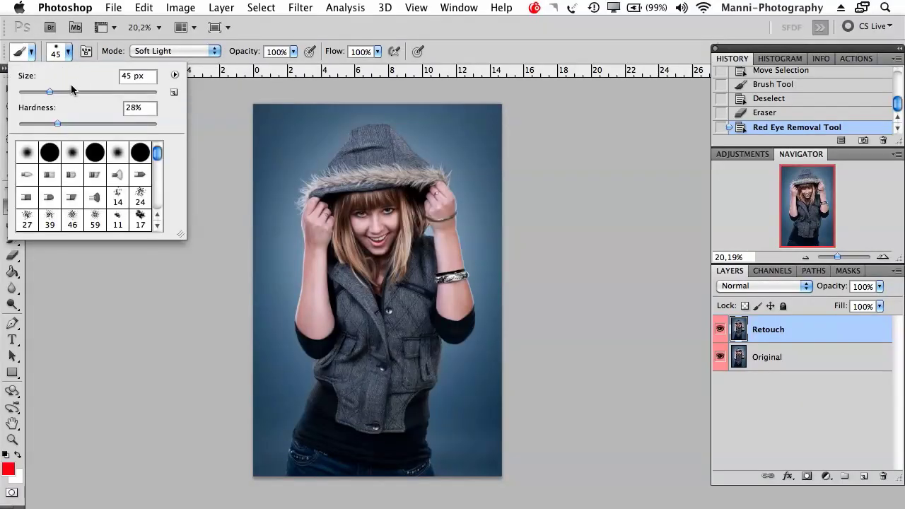
{"action": "mouse_move", "coordinate": [53, 92]}
{"action": "left_mouse_down"}
{"action": "mouse_move", "coordinate": [106, 100]}
{"action": "mouse_move", "coordinate": [67, 105]}
{"action": "mouse_move", "coordinate": [89, 100]}
{"action": "left_mouse_up"}
{"action": "left_click_drag", "start_coordinate": [55, 126], "coordinate": [35, 124]}
{"action": "scroll", "coordinate": [159, 158], "scroll_direction": "down", "scroll_amount": 3}
{"action": "scroll", "coordinate": [157, 160], "scroll_direction": "up", "scroll_amount": 3}
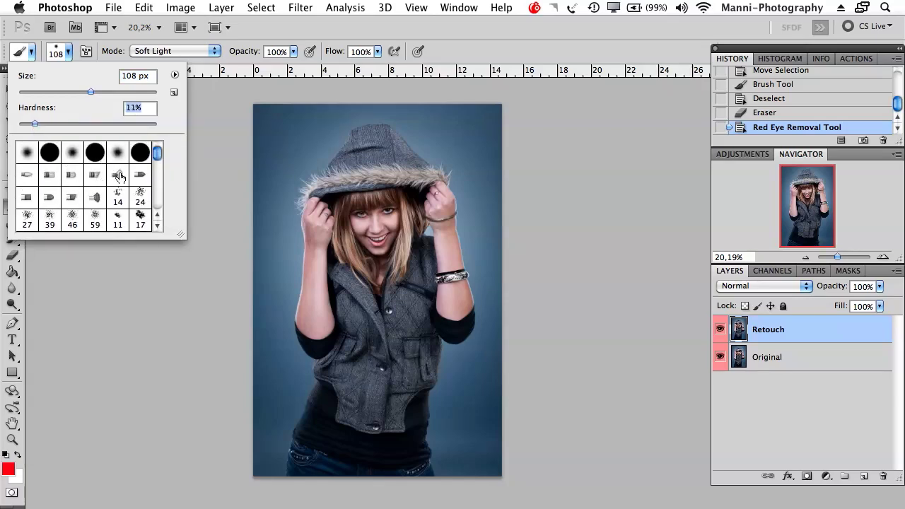
{"action": "left_click_drag", "start_coordinate": [99, 86], "coordinate": [79, 78]}
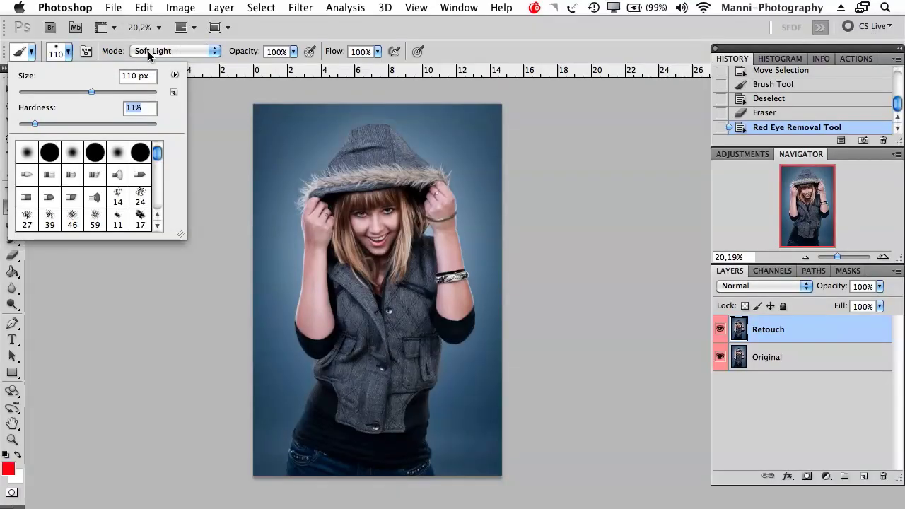
Compare the brush blending modes with the layer's blending modes and set the brush's mode to Normal
{"action": "left_click", "coordinate": [147, 50]}
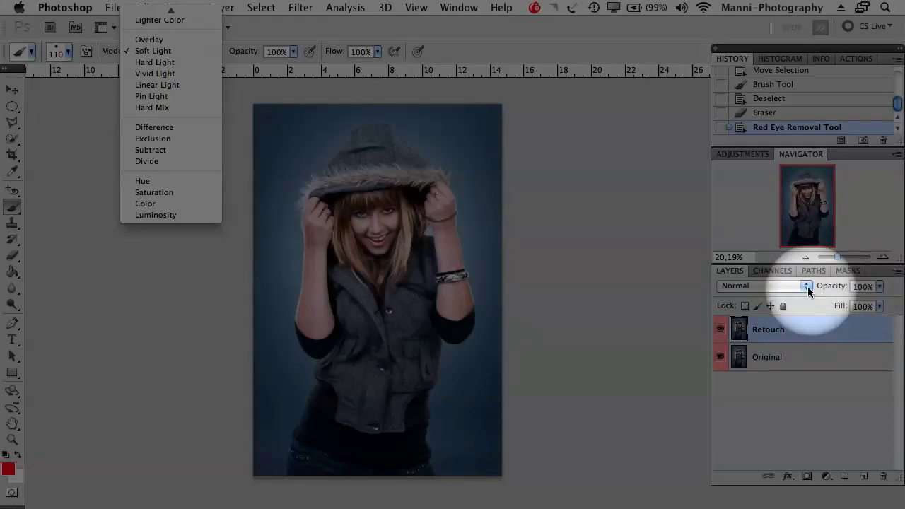
{"action": "left_click", "coordinate": [754, 283]}
{"action": "left_click", "coordinate": [754, 285]}
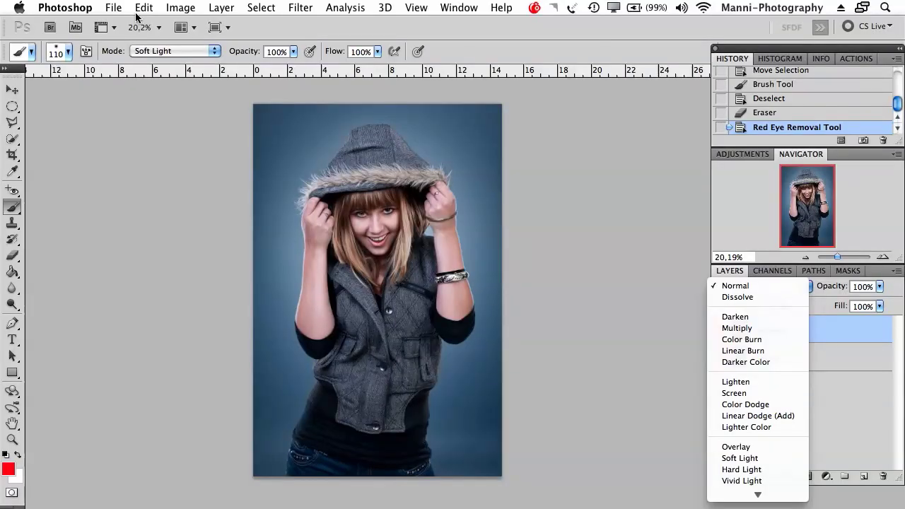
{"action": "left_click", "coordinate": [175, 53]}
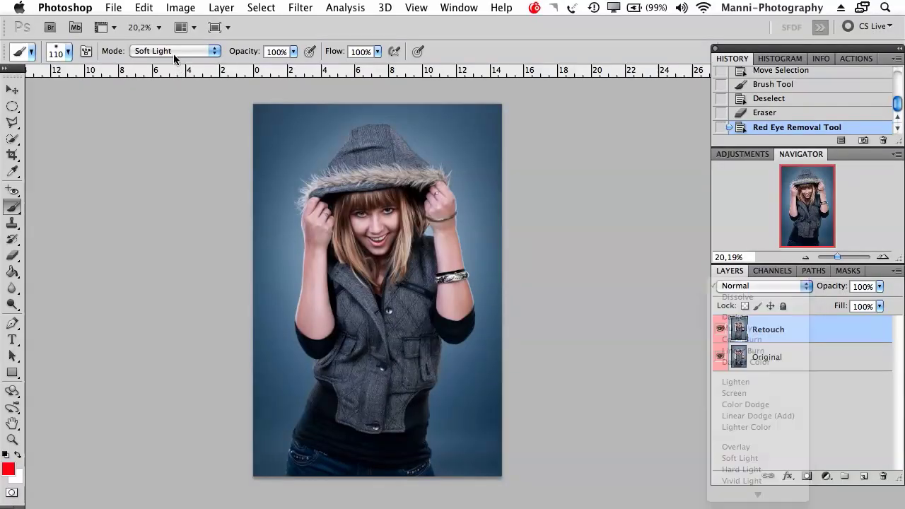
{"action": "left_click", "coordinate": [172, 51]}
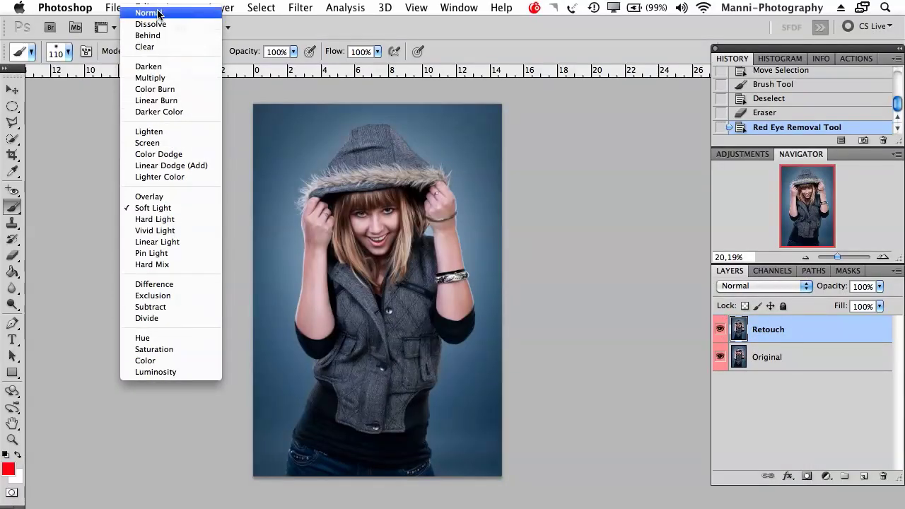
{"action": "left_click", "coordinate": [152, 8]}
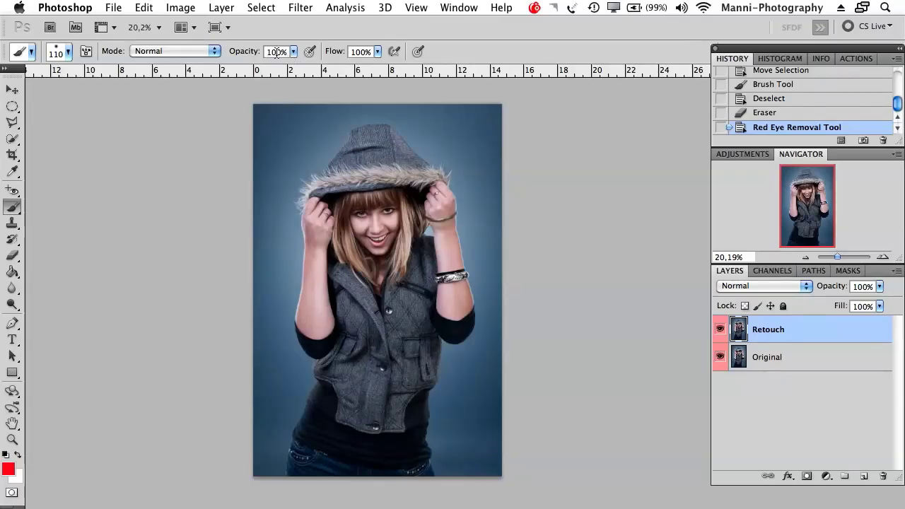
{"action": "left_click_drag", "start_coordinate": [258, 53], "coordinate": [263, 58]}
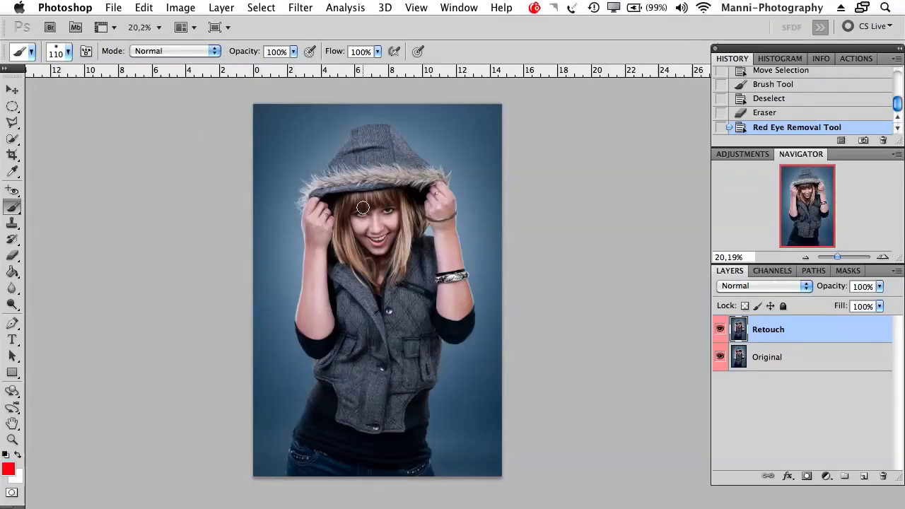
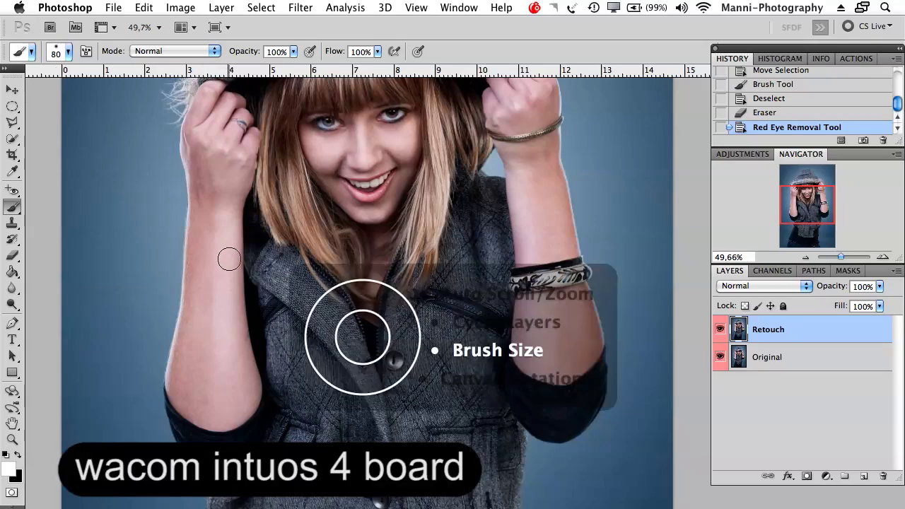
Reduce the brush to 20 px and paint a short white scribble on the backdrop beside the raised forearm
{"action": "key", "text": "bracketleft"}
{"action": "key", "text": "bracketleft"}
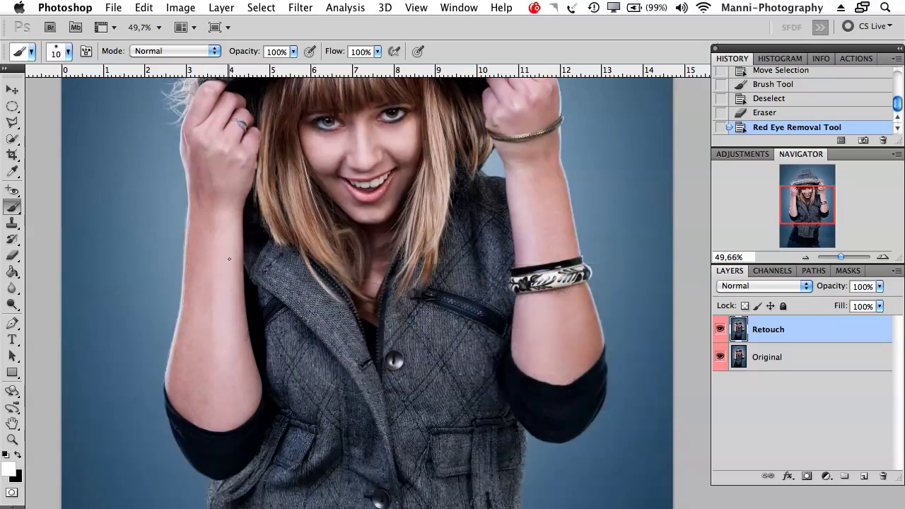
{"action": "key", "text": "bracketleft"}
{"action": "key", "text": "bracketleft"}
{"action": "key", "text": "bracketleft"}
{"action": "key", "text": "bracketleft"}
{"action": "key", "text": "bracketleft"}
{"action": "key", "text": "bracketleft"}
{"action": "left_click_drag", "start_coordinate": [181, 234], "coordinate": [186, 220]}
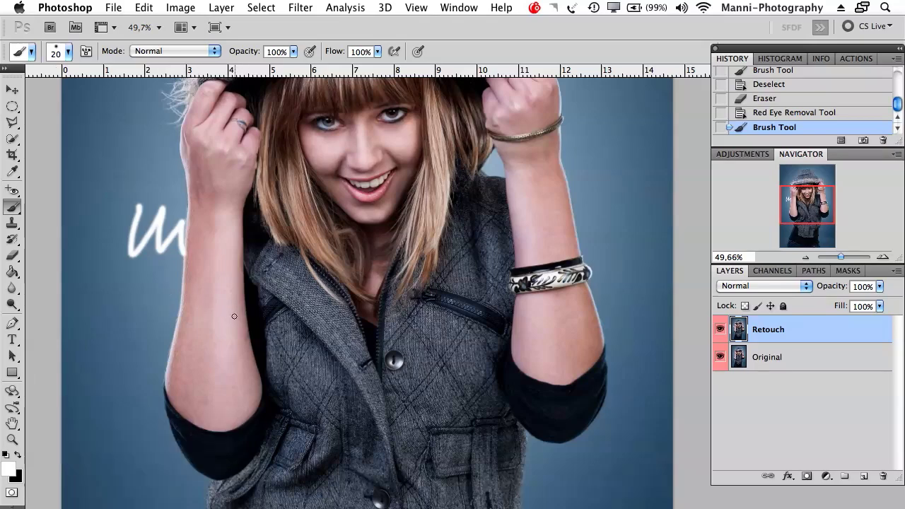
Resize the brush on the canvas to 36 px with 49% hardness and paint a wide white scribble across the forearm and vest
{"action": "mouse_move", "coordinate": [229, 323]}
{"action": "left_mouse_down"}
{"action": "mouse_move", "coordinate": [311, 332]}
{"action": "mouse_move", "coordinate": [256, 347]}
{"action": "mouse_move", "coordinate": [211, 341]}
{"action": "mouse_move", "coordinate": [233, 325]}
{"action": "mouse_move", "coordinate": [333, 344]}
{"action": "mouse_move", "coordinate": [219, 338]}
{"action": "mouse_move", "coordinate": [282, 322]}
{"action": "mouse_move", "coordinate": [332, 332]}
{"action": "mouse_move", "coordinate": [251, 329]}
{"action": "mouse_move", "coordinate": [355, 349]}
{"action": "left_mouse_up"}
{"action": "left_click_drag", "start_coordinate": [301, 320], "coordinate": [302, 258]}
{"action": "mouse_move", "coordinate": [300, 216]}
{"action": "left_mouse_down"}
{"action": "mouse_move", "coordinate": [297, 370]}
{"action": "mouse_move", "coordinate": [283, 438]}
{"action": "left_mouse_up"}
{"action": "mouse_move", "coordinate": [275, 478]}
{"action": "left_mouse_down"}
{"action": "mouse_move", "coordinate": [292, 398]}
{"action": "mouse_move", "coordinate": [299, 243]}
{"action": "mouse_move", "coordinate": [295, 507]}
{"action": "left_mouse_up"}
{"action": "left_click_drag", "start_coordinate": [341, 233], "coordinate": [341, 262]}
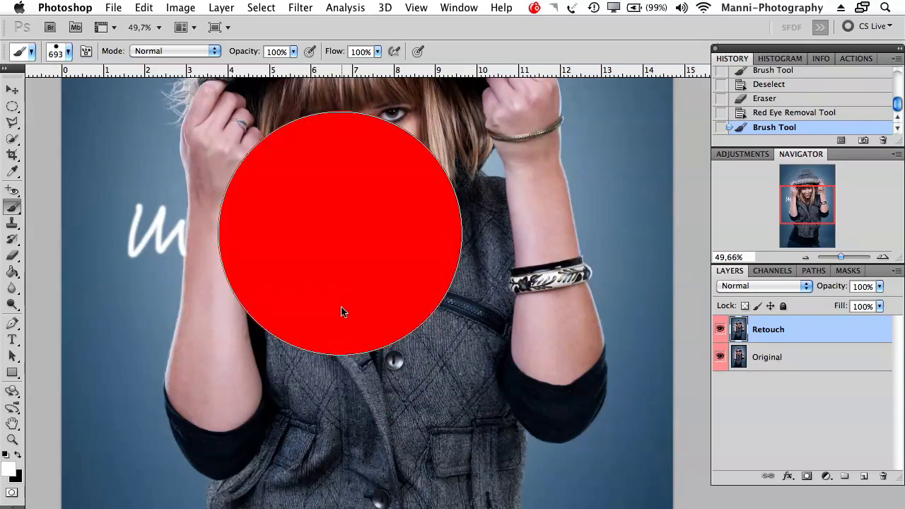
{"action": "left_click_drag", "start_coordinate": [345, 297], "coordinate": [343, 215]}
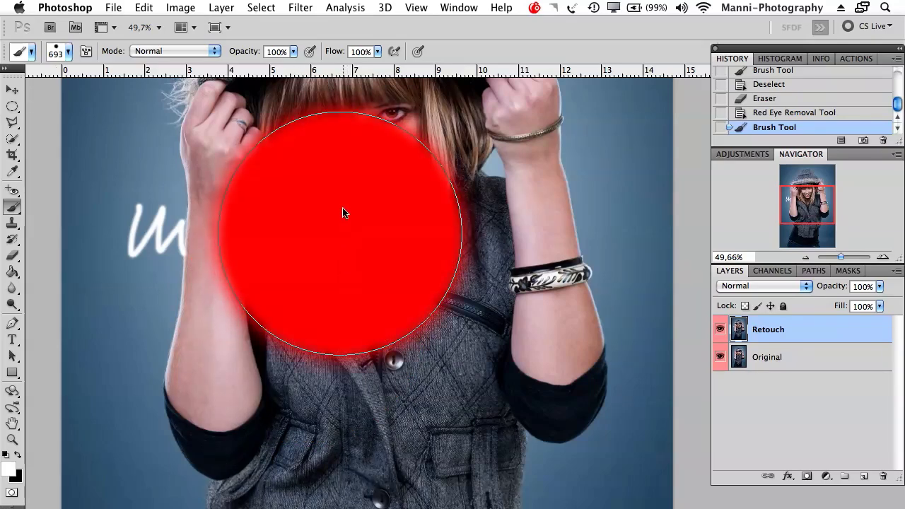
{"action": "mouse_move", "coordinate": [344, 160]}
{"action": "left_mouse_down"}
{"action": "mouse_move", "coordinate": [347, 123]}
{"action": "mouse_move", "coordinate": [341, 159]}
{"action": "mouse_move", "coordinate": [342, 152]}
{"action": "left_mouse_up"}
{"action": "left_click_drag", "start_coordinate": [356, 297], "coordinate": [238, 305]}
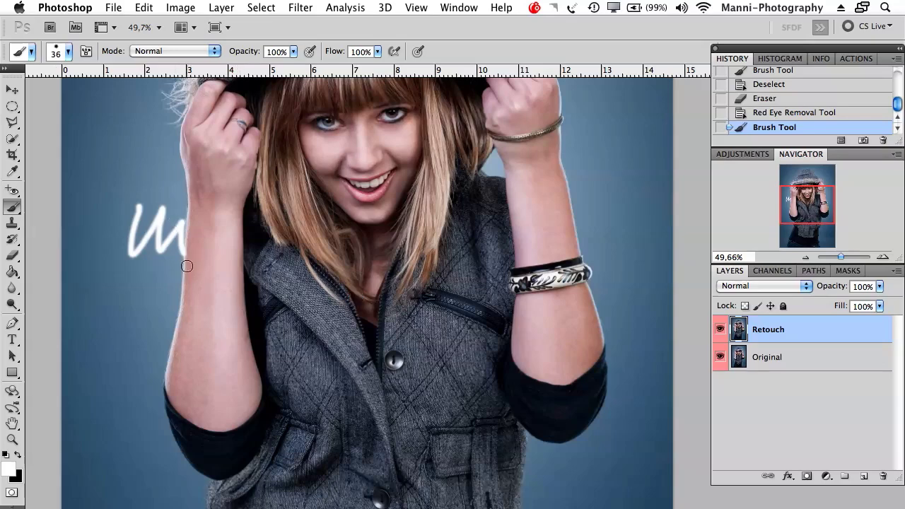
{"action": "left_click_drag", "start_coordinate": [119, 269], "coordinate": [181, 250]}
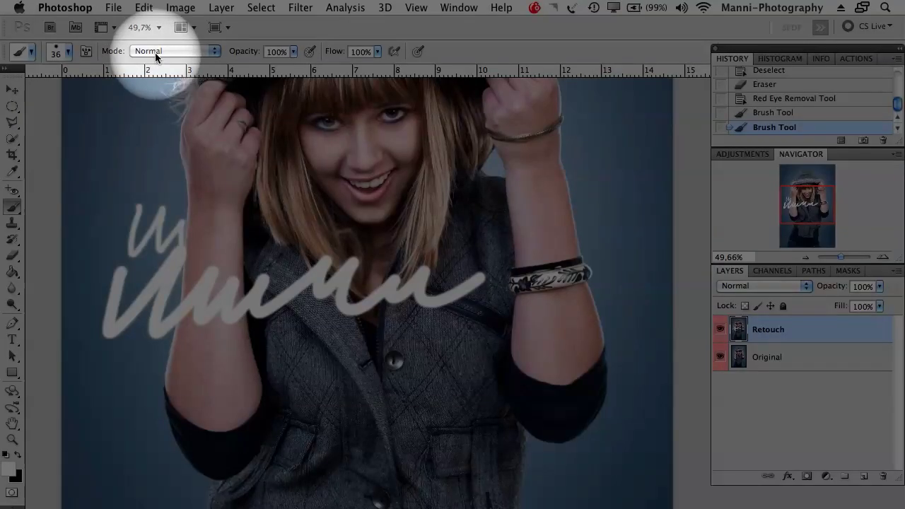
Paint one scribble in Soft Light mode across the face and hair, and another in Overlay mode from the backdrop to the chin
{"action": "left_click", "coordinate": [152, 51]}
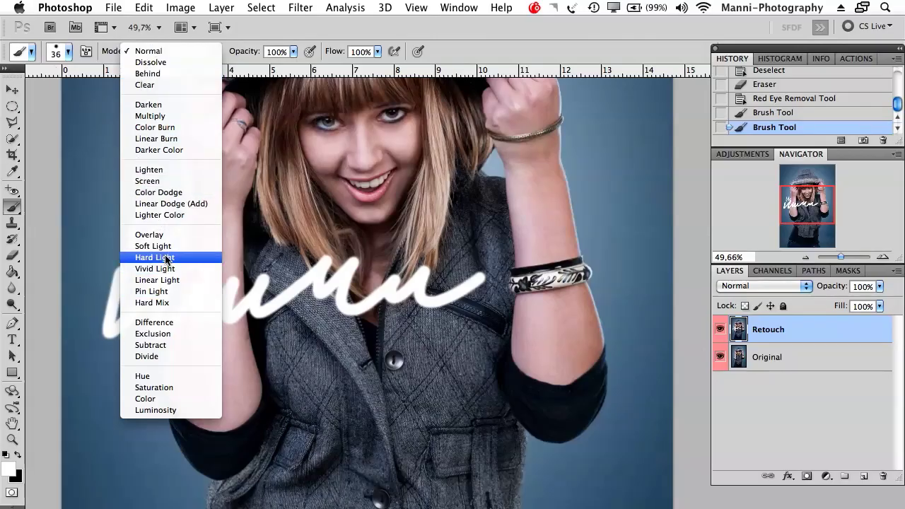
{"action": "left_click", "coordinate": [153, 246]}
{"action": "mouse_move", "coordinate": [289, 198]}
{"action": "left_mouse_down"}
{"action": "mouse_move", "coordinate": [379, 205]}
{"action": "mouse_move", "coordinate": [452, 175]}
{"action": "left_mouse_up"}
{"action": "left_click", "coordinate": [146, 50]}
{"action": "left_click", "coordinate": [149, 40]}
{"action": "mouse_move", "coordinate": [157, 124]}
{"action": "left_mouse_down"}
{"action": "mouse_move", "coordinate": [205, 171]}
{"action": "mouse_move", "coordinate": [236, 221]}
{"action": "mouse_move", "coordinate": [365, 205]}
{"action": "left_mouse_up"}
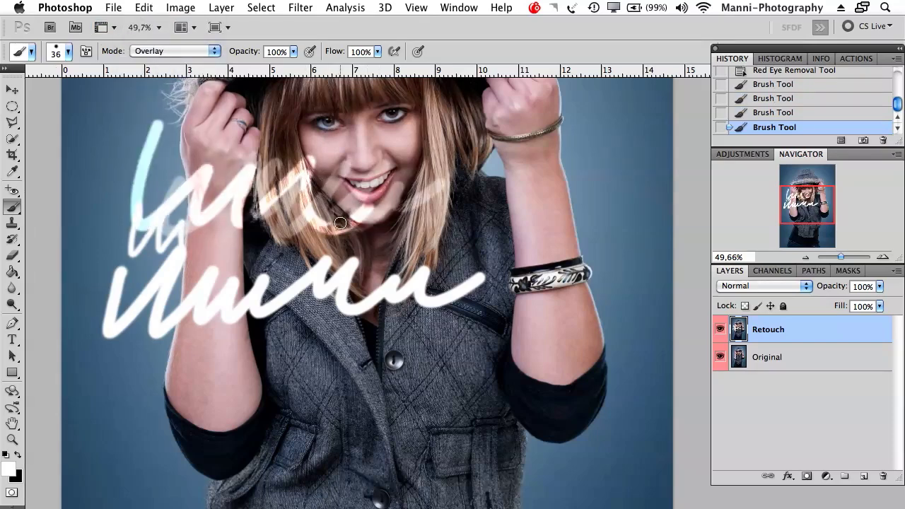
Return the brush to Normal mode and paint a white scribble from the upper backdrop across the hood's fur trim
{"action": "left_click", "coordinate": [157, 50]}
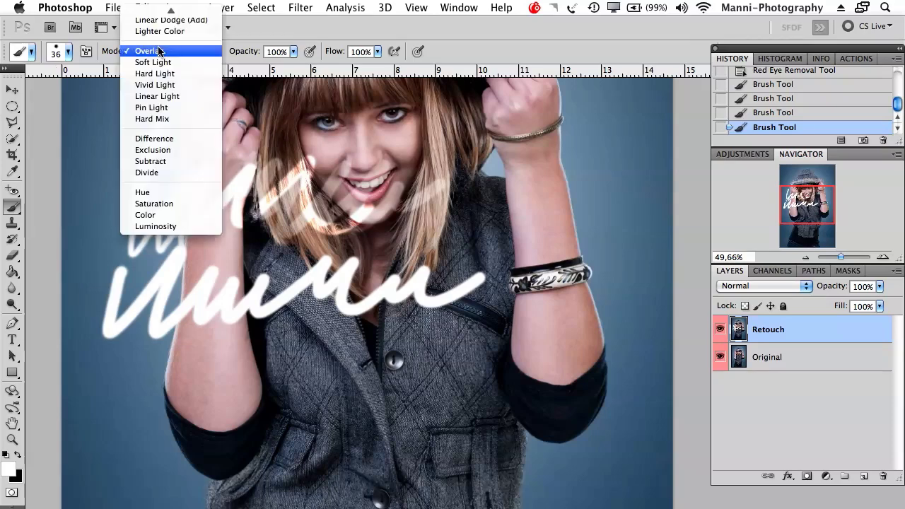
{"action": "left_click", "coordinate": [163, 14]}
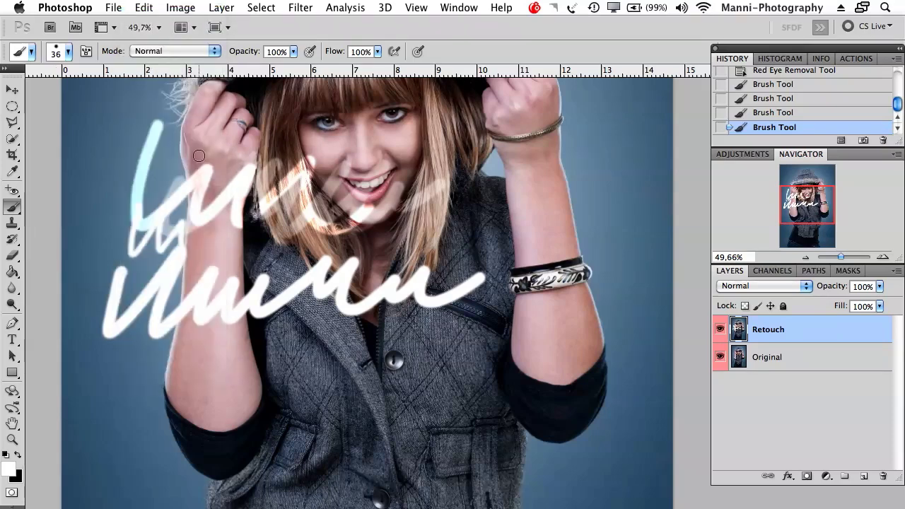
{"action": "scroll", "coordinate": [271, 220], "scroll_direction": "up", "scroll_amount": 5}
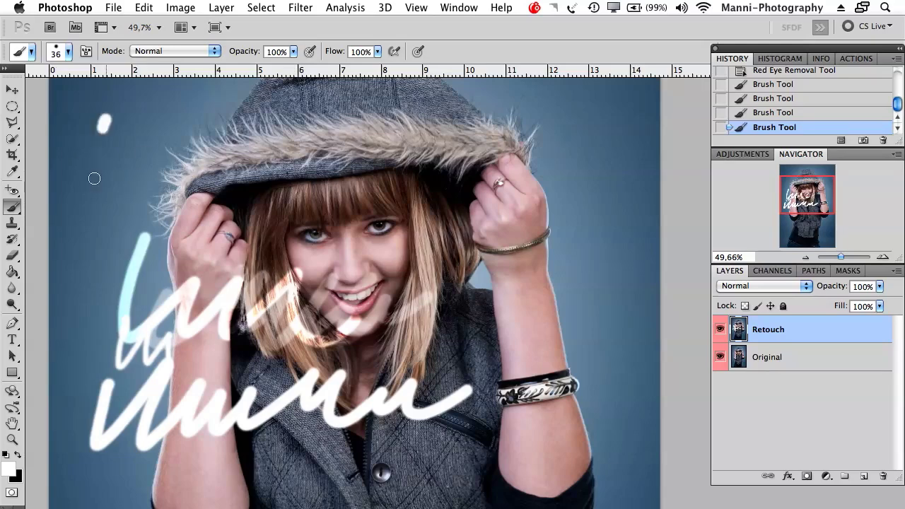
{"action": "left_click_drag", "start_coordinate": [105, 122], "coordinate": [181, 125]}
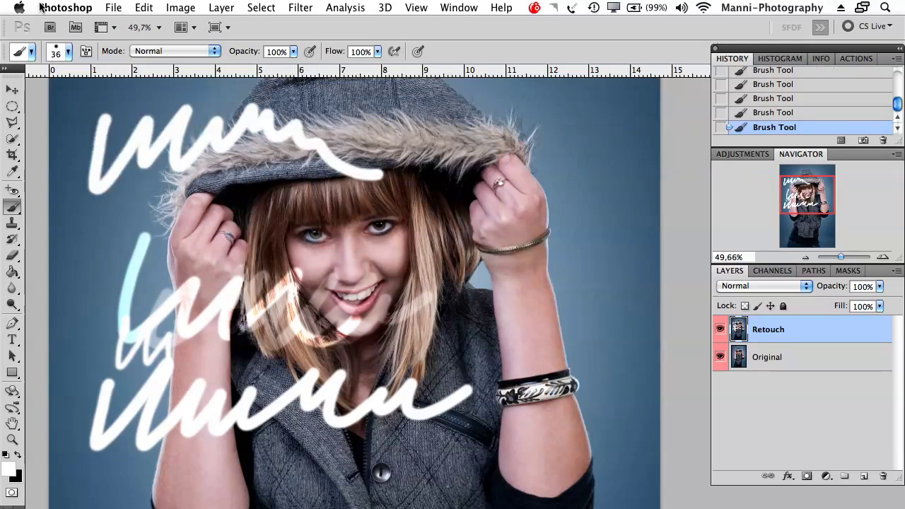
Choose the fan-shaped bristle brush tip and enlarge it to 300 px
{"action": "left_click", "coordinate": [67, 54]}
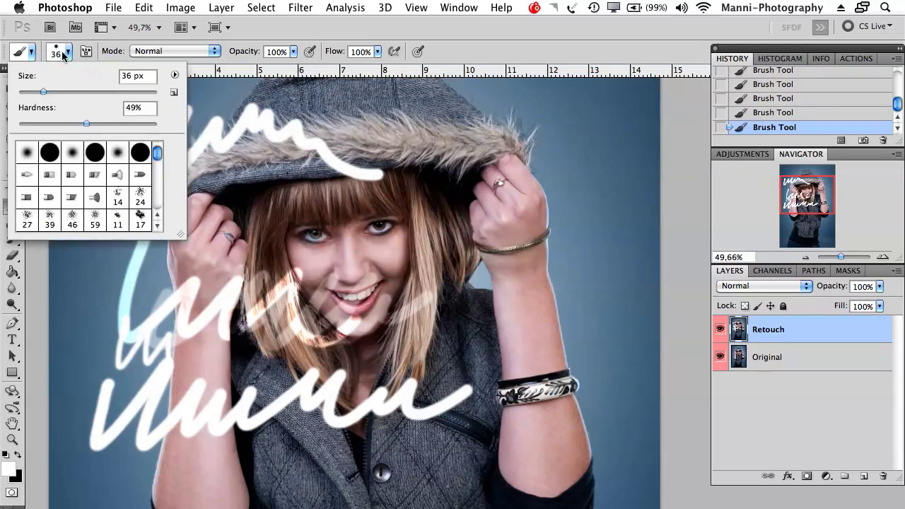
{"action": "left_click_drag", "start_coordinate": [157, 157], "coordinate": [157, 161]}
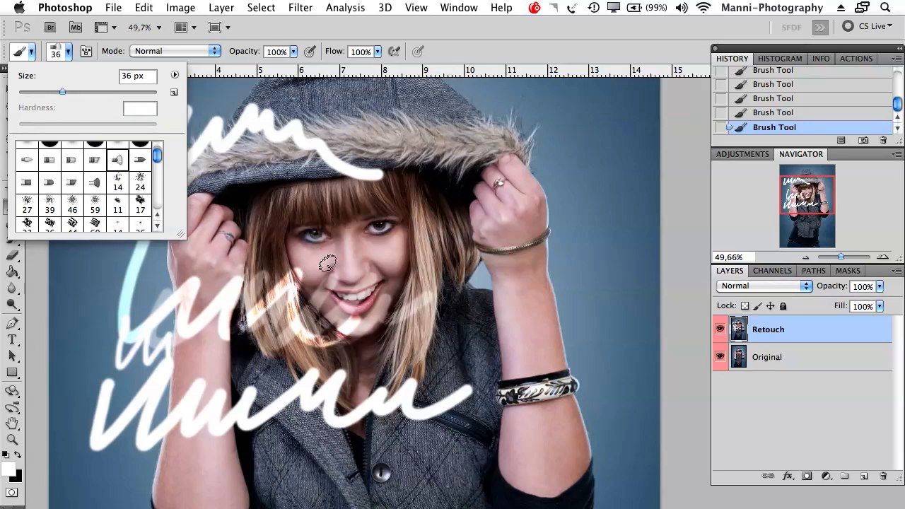
{"action": "key", "text": "Return"}
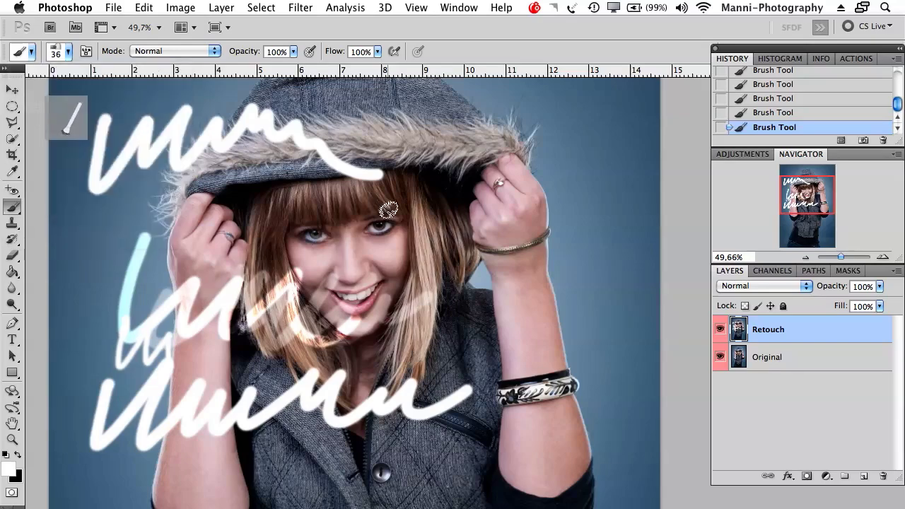
{"action": "key", "text": "bracketright"}
{"action": "key", "text": "bracketright"}
{"action": "key", "text": "bracketright"}
{"action": "key", "text": "bracketright"}
{"action": "key", "text": "bracketright"}
{"action": "key", "text": "bracketright"}
{"action": "key", "text": "bracketright"}
{"action": "key", "text": "bracketright"}
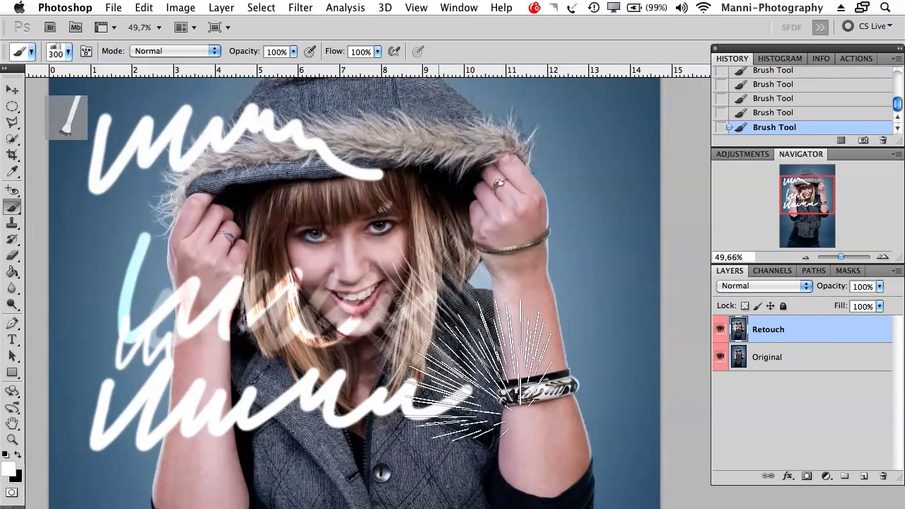
Paint fine white bristle strokes with the fan brush over the face, arms, vest and surrounding backdrop
{"action": "mouse_move", "coordinate": [509, 389]}
{"action": "left_mouse_down"}
{"action": "mouse_move", "coordinate": [535, 283]}
{"action": "mouse_move", "coordinate": [515, 282]}
{"action": "mouse_move", "coordinate": [572, 212]}
{"action": "mouse_move", "coordinate": [552, 240]}
{"action": "mouse_move", "coordinate": [509, 226]}
{"action": "mouse_move", "coordinate": [354, 212]}
{"action": "mouse_move", "coordinate": [240, 241]}
{"action": "mouse_move", "coordinate": [255, 304]}
{"action": "mouse_move", "coordinate": [396, 367]}
{"action": "mouse_move", "coordinate": [537, 361]}
{"action": "mouse_move", "coordinate": [495, 389]}
{"action": "left_mouse_up"}
{"action": "mouse_move", "coordinate": [524, 424]}
{"action": "left_mouse_down"}
{"action": "mouse_move", "coordinate": [406, 297]}
{"action": "mouse_move", "coordinate": [396, 191]}
{"action": "left_mouse_up"}
{"action": "mouse_move", "coordinate": [142, 318]}
{"action": "left_mouse_down"}
{"action": "mouse_move", "coordinate": [198, 396]}
{"action": "mouse_move", "coordinate": [495, 467]}
{"action": "left_mouse_up"}
{"action": "mouse_move", "coordinate": [417, 432]}
{"action": "left_mouse_down"}
{"action": "mouse_move", "coordinate": [42, 332]}
{"action": "mouse_move", "coordinate": [134, 353]}
{"action": "mouse_move", "coordinate": [290, 333]}
{"action": "left_mouse_up"}
{"action": "mouse_move", "coordinate": [66, 127]}
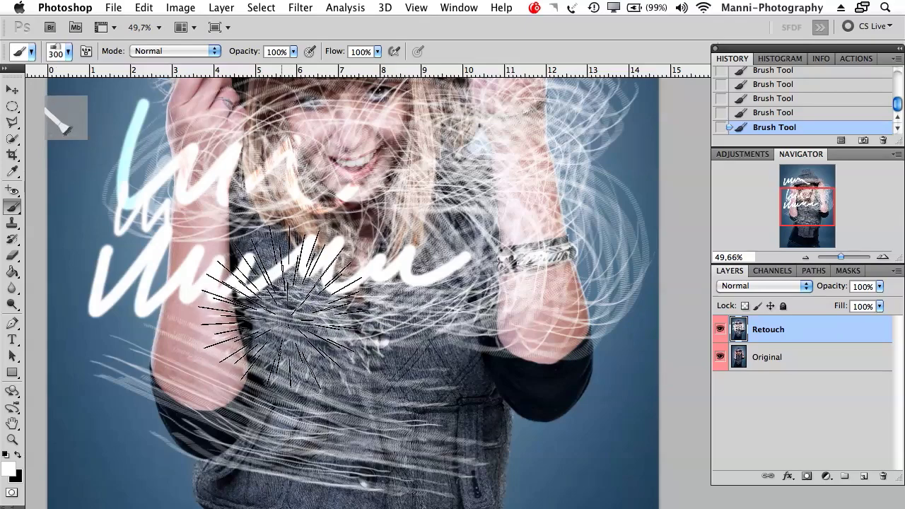
{"action": "mouse_move", "coordinate": [293, 318]}
{"action": "left_mouse_down"}
{"action": "mouse_move", "coordinate": [374, 273]}
{"action": "mouse_move", "coordinate": [434, 283]}
{"action": "mouse_move", "coordinate": [297, 191]}
{"action": "mouse_move", "coordinate": [64, 166]}
{"action": "left_mouse_up"}
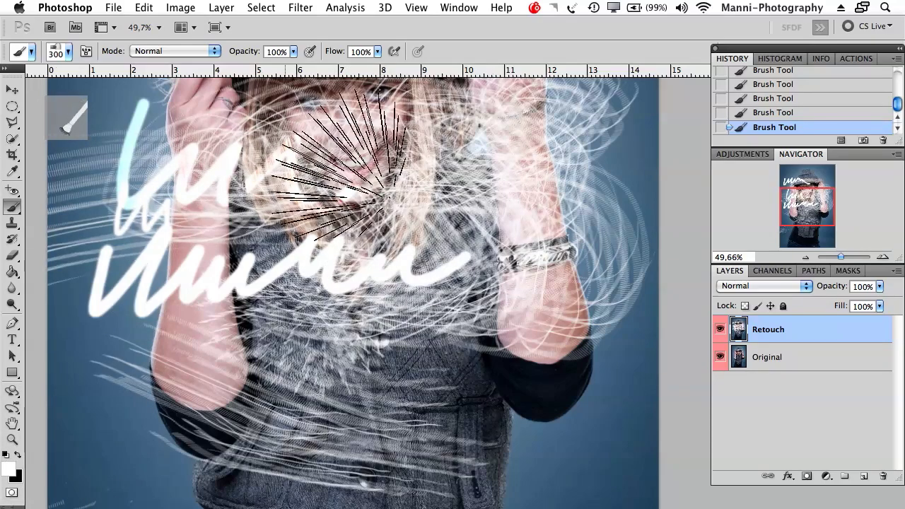
Switch to a flat bristle tip at 300 px and paint thick white strokes beside the arm, across the vest and around the waist
{"action": "left_click", "coordinate": [68, 52]}
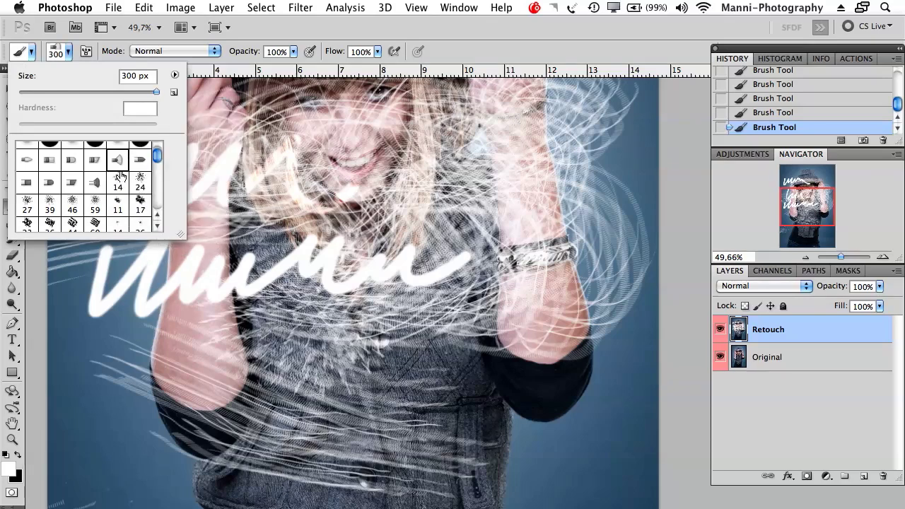
{"action": "left_click_drag", "start_coordinate": [122, 269], "coordinate": [120, 396]}
{"action": "key", "text": "Return"}
{"action": "mouse_move", "coordinate": [234, 332]}
{"action": "left_mouse_down"}
{"action": "mouse_move", "coordinate": [328, 368]}
{"action": "mouse_move", "coordinate": [410, 354]}
{"action": "mouse_move", "coordinate": [480, 376]}
{"action": "mouse_move", "coordinate": [495, 353]}
{"action": "left_mouse_up"}
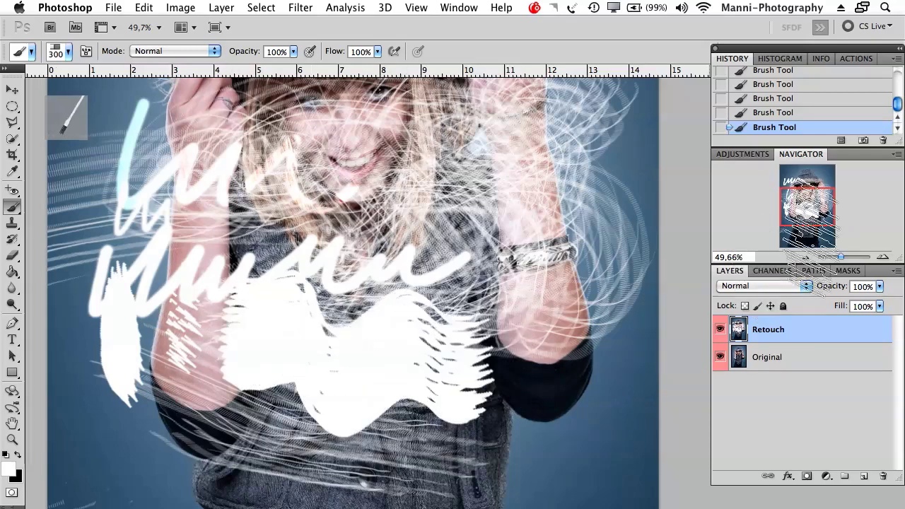
{"action": "left_click_drag", "start_coordinate": [807, 209], "coordinate": [805, 231]}
{"action": "mouse_move", "coordinate": [149, 308]}
{"action": "left_mouse_down"}
{"action": "mouse_move", "coordinate": [201, 326]}
{"action": "mouse_move", "coordinate": [231, 289]}
{"action": "mouse_move", "coordinate": [268, 290]}
{"action": "mouse_move", "coordinate": [256, 355]}
{"action": "mouse_move", "coordinate": [364, 314]}
{"action": "mouse_move", "coordinate": [396, 323]}
{"action": "mouse_move", "coordinate": [444, 312]}
{"action": "mouse_move", "coordinate": [432, 318]}
{"action": "mouse_move", "coordinate": [475, 325]}
{"action": "mouse_move", "coordinate": [516, 274]}
{"action": "mouse_move", "coordinate": [486, 272]}
{"action": "mouse_move", "coordinate": [468, 259]}
{"action": "mouse_move", "coordinate": [384, 283]}
{"action": "mouse_move", "coordinate": [374, 267]}
{"action": "mouse_move", "coordinate": [400, 319]}
{"action": "mouse_move", "coordinate": [386, 339]}
{"action": "mouse_move", "coordinate": [402, 367]}
{"action": "mouse_move", "coordinate": [467, 357]}
{"action": "mouse_move", "coordinate": [494, 375]}
{"action": "mouse_move", "coordinate": [507, 357]}
{"action": "mouse_move", "coordinate": [498, 272]}
{"action": "mouse_move", "coordinate": [417, 286]}
{"action": "mouse_move", "coordinate": [476, 352]}
{"action": "left_mouse_up"}
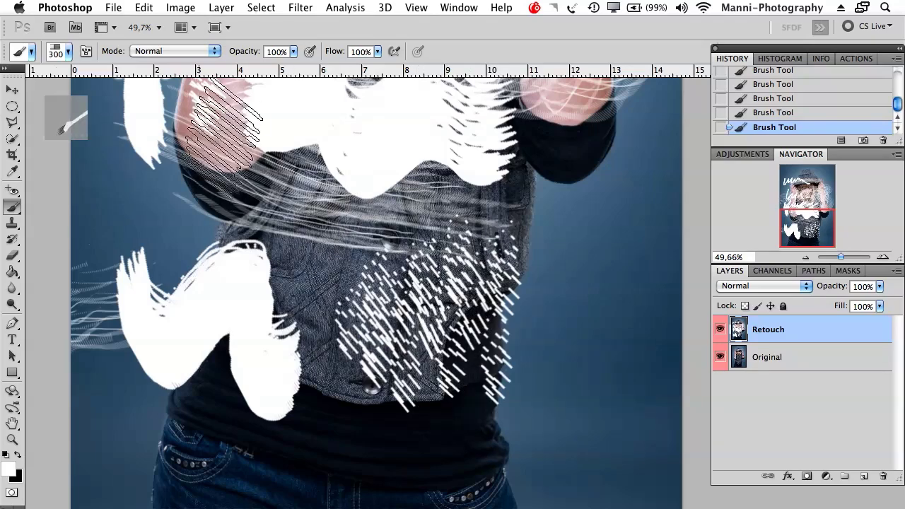
Choose the 29 px star brush, stamp a small star, then enlarge the tip to 175 px and stamp three large stars on the backdrop
{"action": "left_click", "coordinate": [69, 53]}
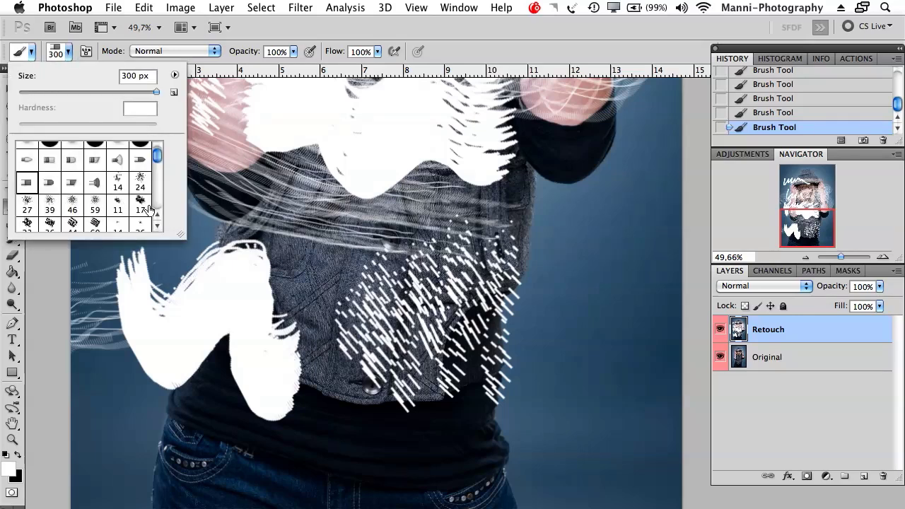
{"action": "left_click", "coordinate": [157, 226]}
{"action": "left_click", "coordinate": [158, 227]}
{"action": "left_click", "coordinate": [158, 227]}
{"action": "left_click", "coordinate": [158, 227]}
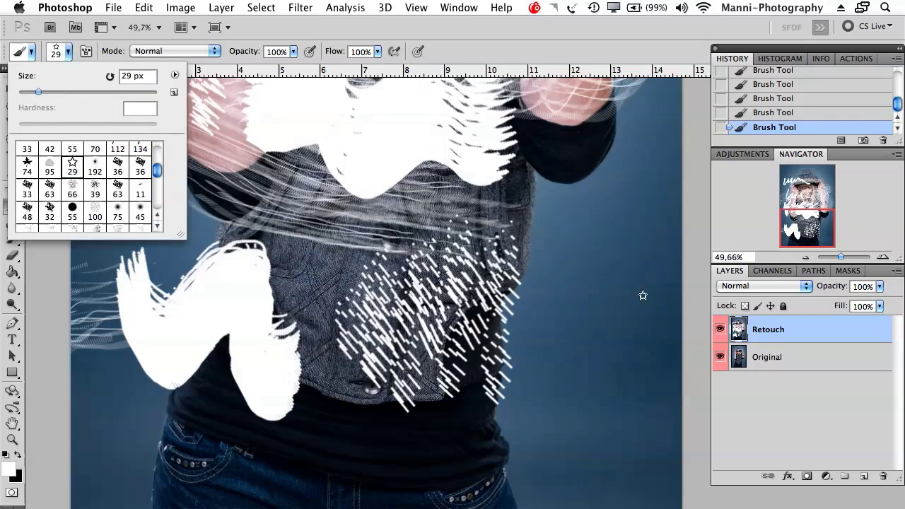
{"action": "left_click", "coordinate": [598, 261]}
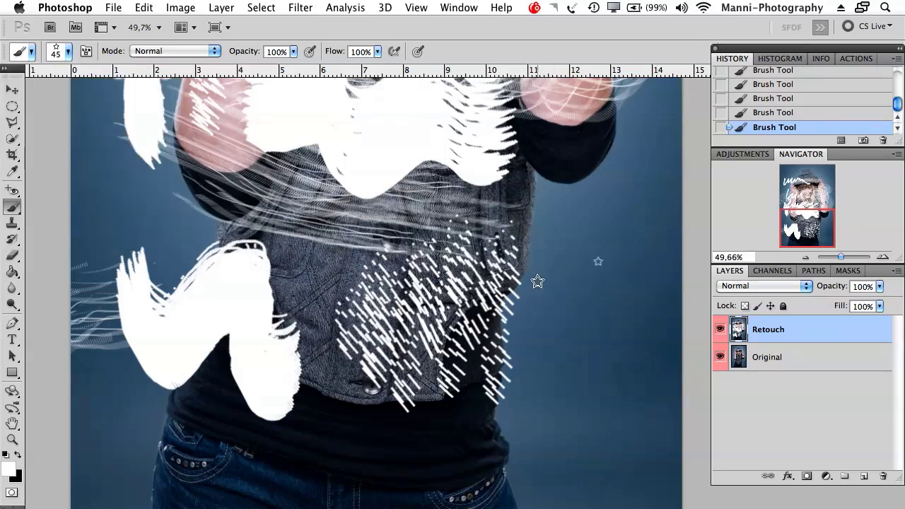
{"action": "left_click", "coordinate": [608, 198]}
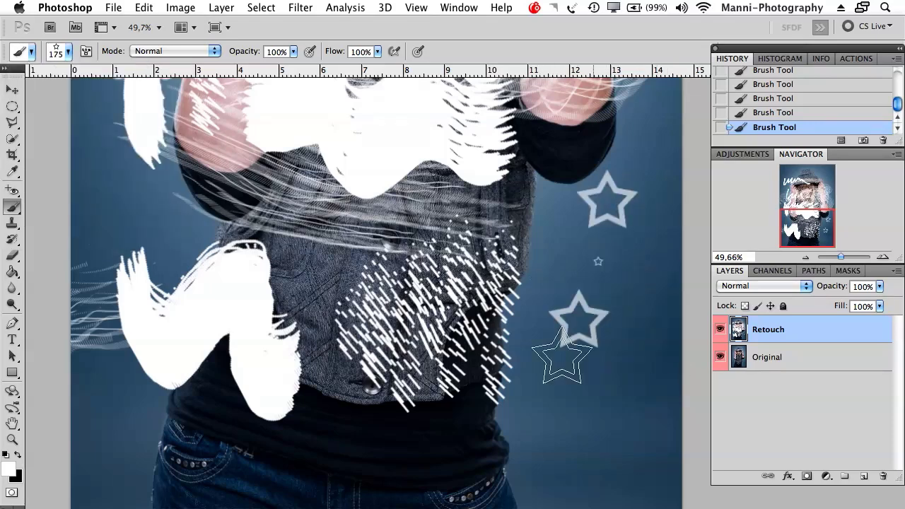
{"action": "left_click", "coordinate": [628, 270]}
Choose a scratch-textured brush at 609 px and stamp it over the vest, waist and the backdrop below the stars
{"action": "left_click", "coordinate": [67, 51]}
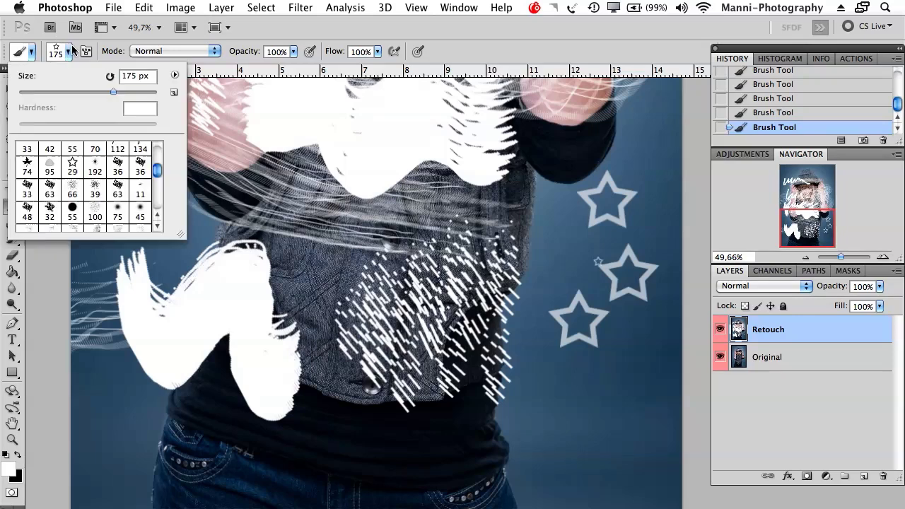
{"action": "mouse_move", "coordinate": [156, 173]}
{"action": "left_mouse_down"}
{"action": "mouse_move", "coordinate": [159, 217]}
{"action": "mouse_move", "coordinate": [160, 185]}
{"action": "left_mouse_up"}
{"action": "left_click", "coordinate": [97, 157]}
{"action": "left_click", "coordinate": [312, 331]}
{"action": "left_click", "coordinate": [421, 390]}
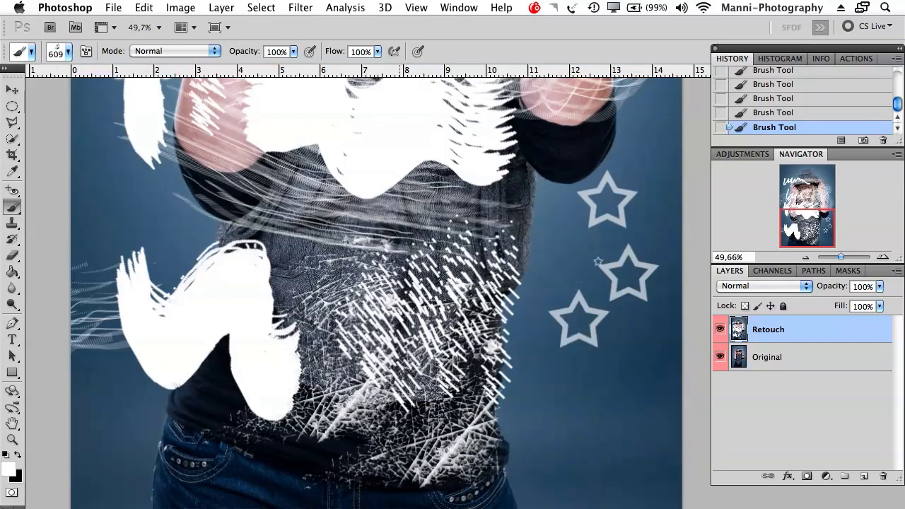
{"action": "left_click", "coordinate": [570, 391]}
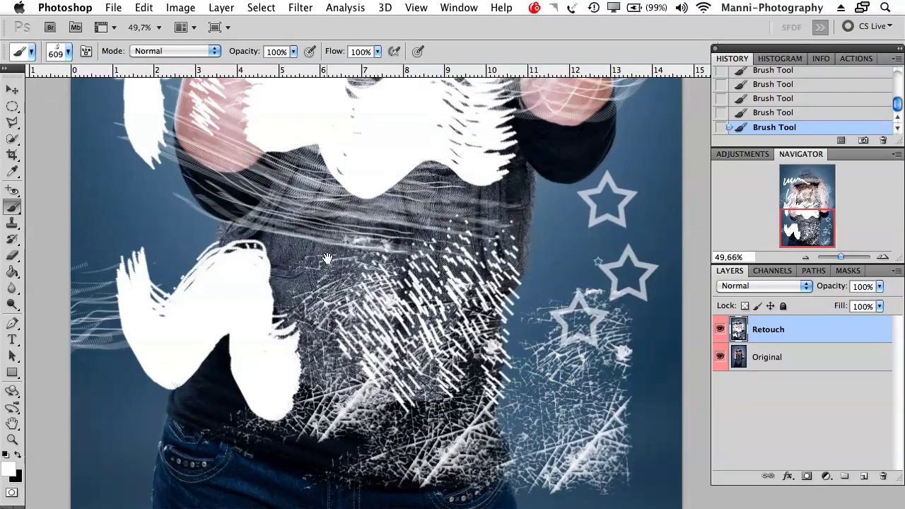
Stamp the 609 px scratch texture twice over the hood's edge and the upper backdrop beside it
{"action": "scroll", "coordinate": [327, 259], "scroll_direction": "up", "scroll_amount": 10}
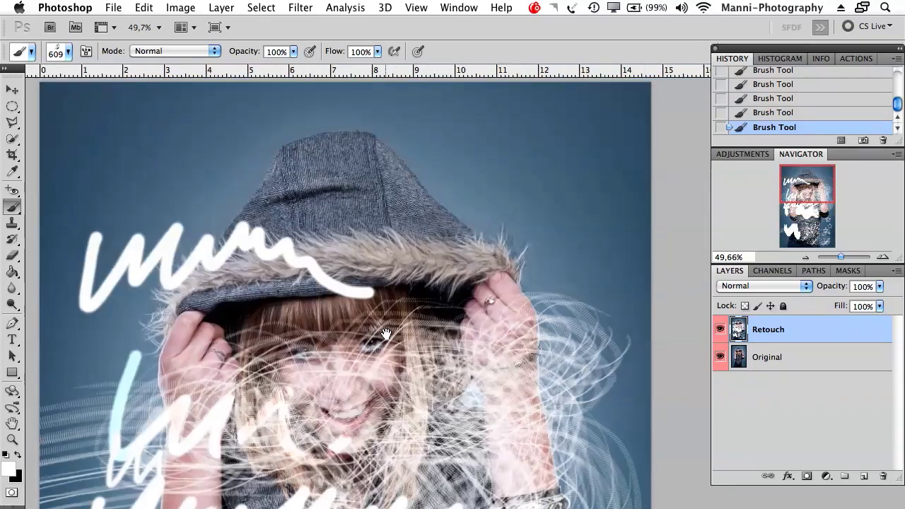
{"action": "mouse_move", "coordinate": [481, 127]}
{"action": "left_mouse_down"}
{"action": "mouse_move", "coordinate": [480, 169]}
{"action": "mouse_move", "coordinate": [460, 241]}
{"action": "left_mouse_up"}
{"action": "scroll", "coordinate": [460, 240], "scroll_direction": "up", "scroll_amount": 2}
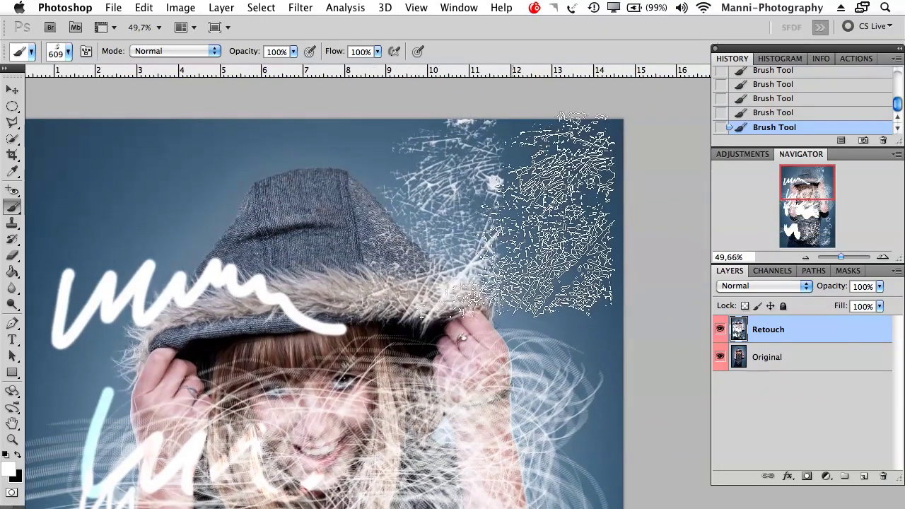
{"action": "left_click", "coordinate": [551, 215]}
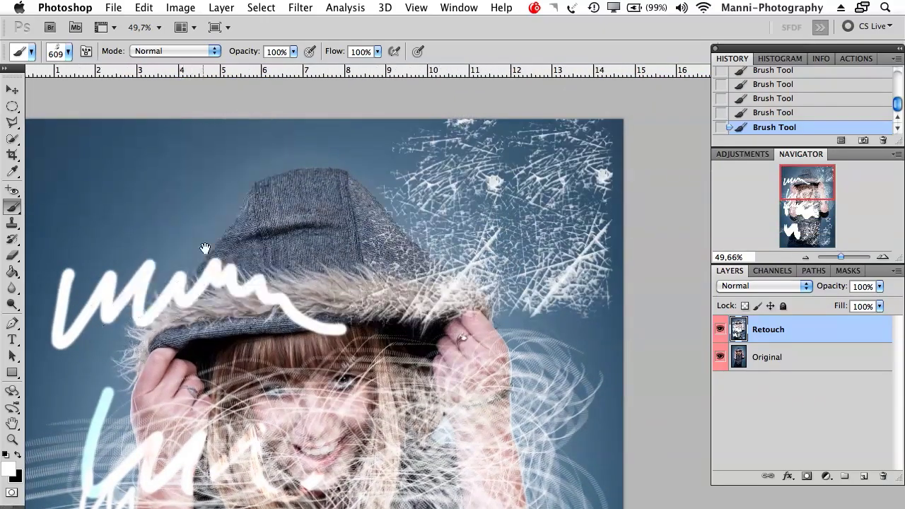
{"action": "left_click_drag", "start_coordinate": [205, 248], "coordinate": [212, 205]}
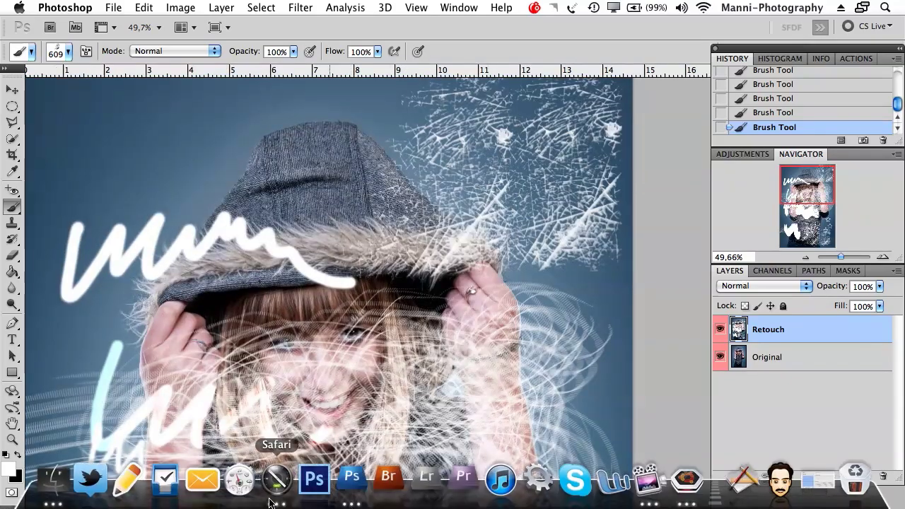
Switch to Safari, look through the featured free brushes and patterns on brusheezy.com, and return to Photoshop
{"action": "left_click", "coordinate": [270, 501]}
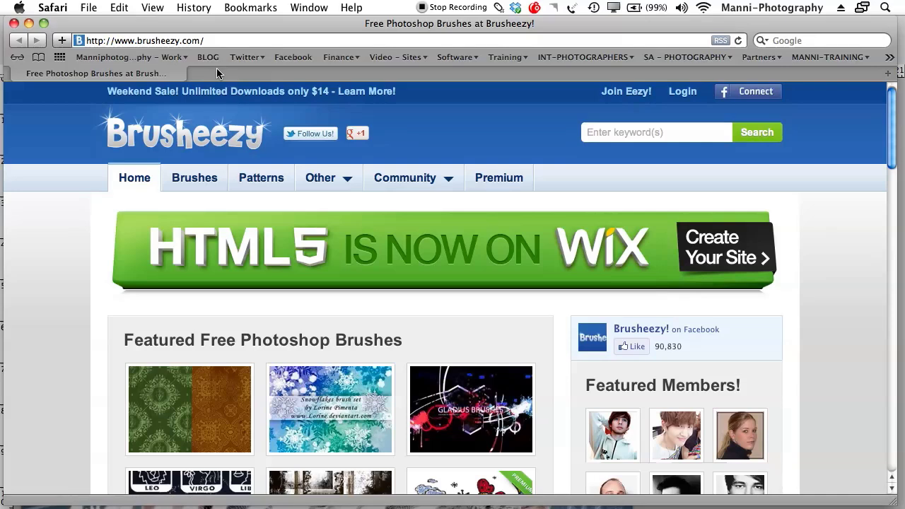
{"action": "left_click_drag", "start_coordinate": [894, 133], "coordinate": [895, 196]}
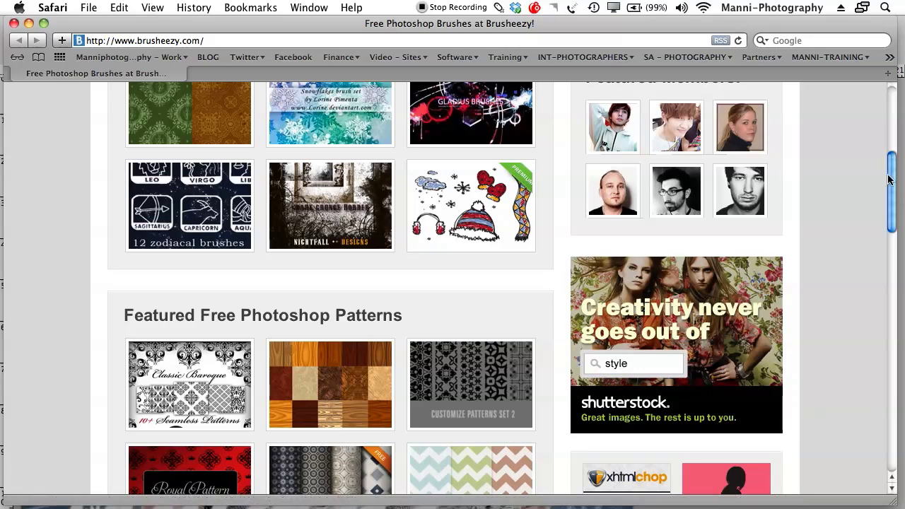
{"action": "scroll", "coordinate": [893, 179], "scroll_direction": "down", "scroll_amount": 3}
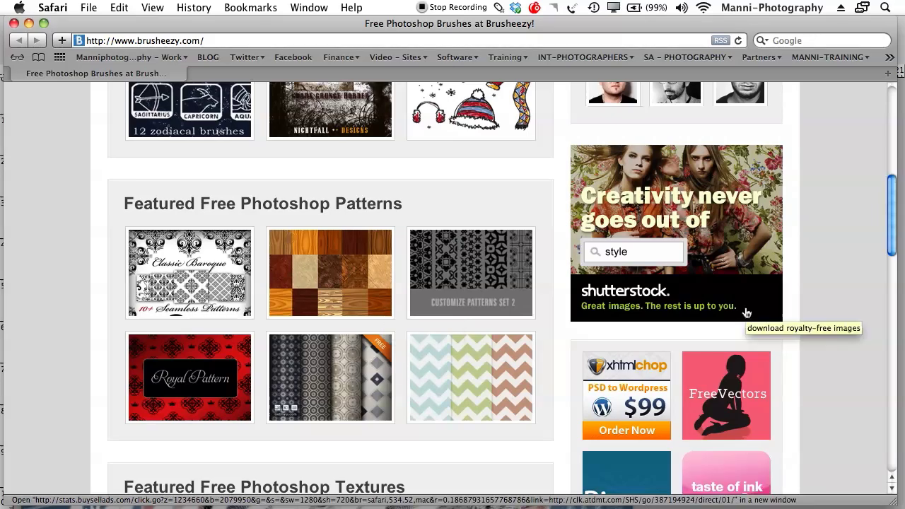
{"action": "left_click_drag", "start_coordinate": [888, 222], "coordinate": [886, 194]}
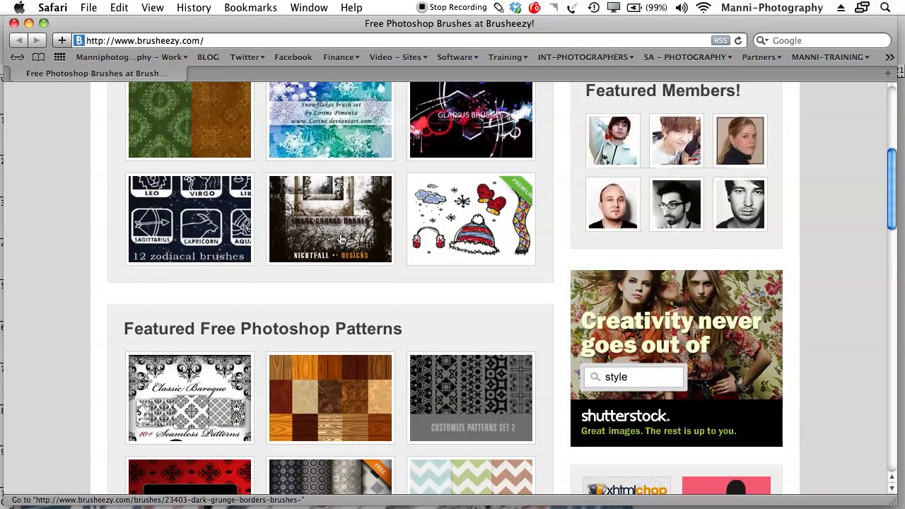
{"action": "scroll", "coordinate": [450, 158], "scroll_direction": "up", "scroll_amount": 5}
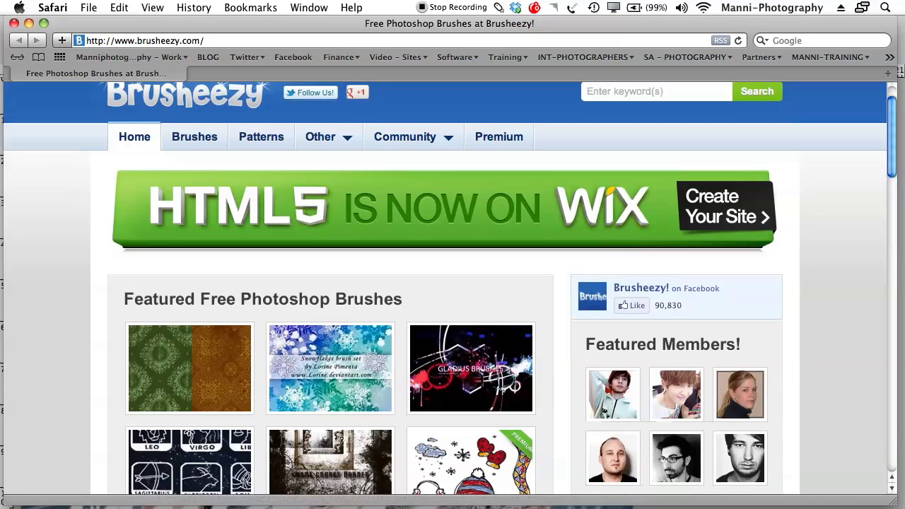
{"action": "left_click", "coordinate": [29, 23]}
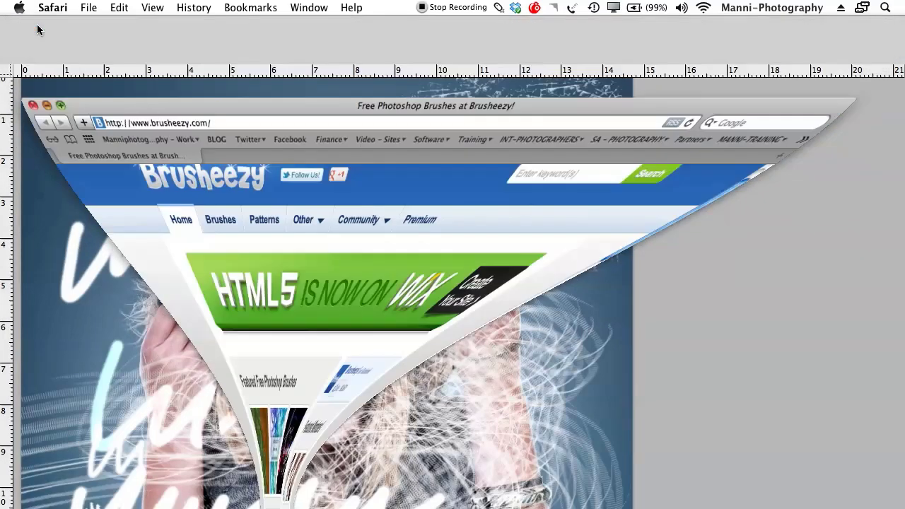
{"action": "left_click", "coordinate": [671, 152]}
Delete the painted Retouch layer, duplicate the Original layer and name the copy Retouch
{"action": "left_click_drag", "start_coordinate": [336, 263], "coordinate": [382, 341]}
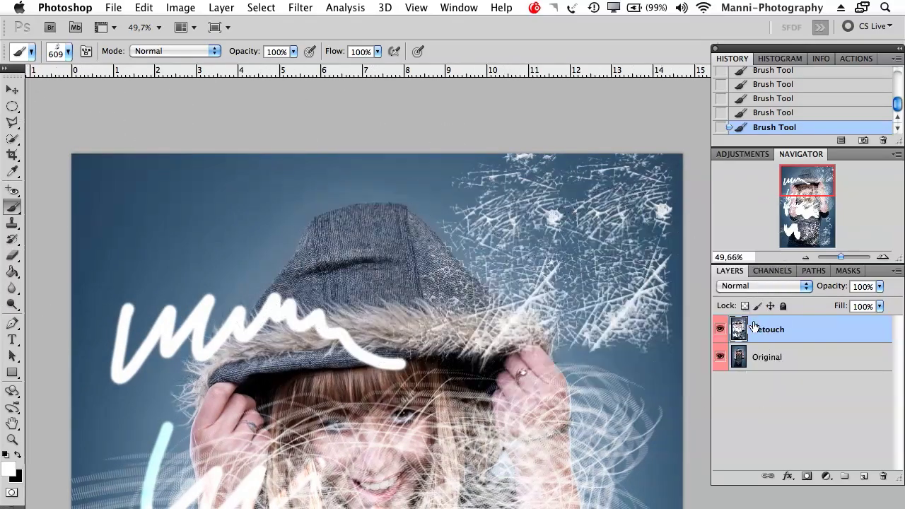
{"action": "key", "text": "BackSpace"}
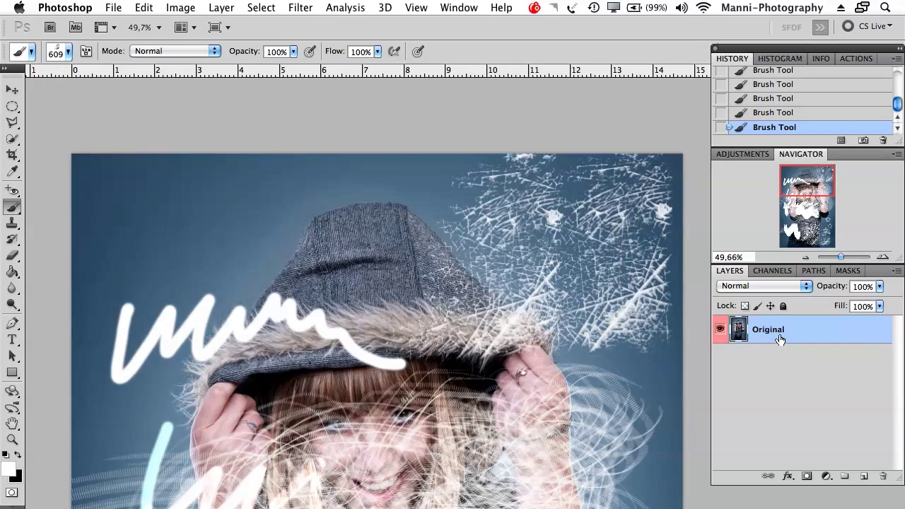
{"action": "key", "text": "super+j"}
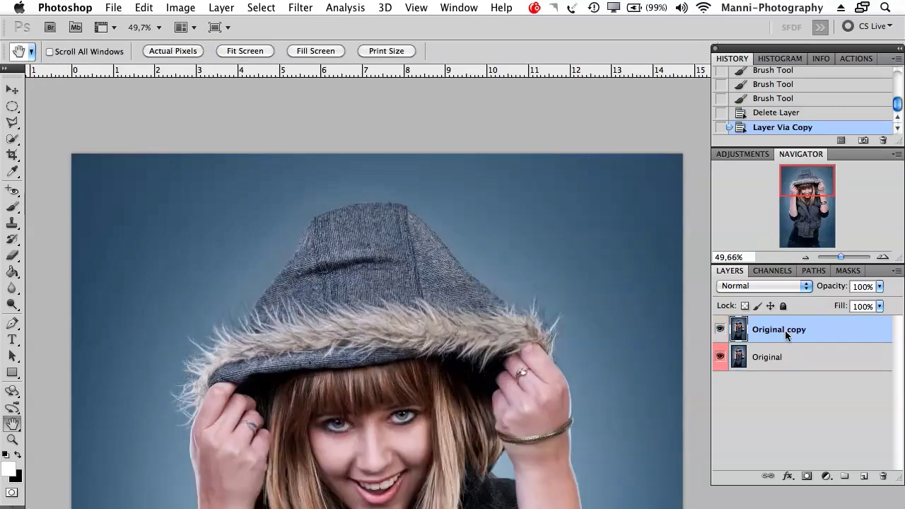
{"action": "double_click", "coordinate": [778, 338]}
{"action": "key", "text": "Escape"}
{"action": "double_click", "coordinate": [780, 331]}
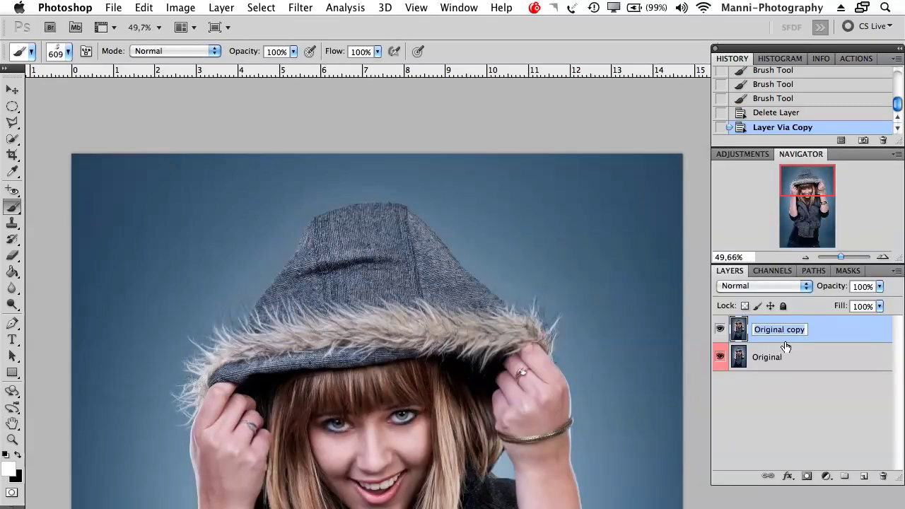
{"action": "type", "text": "Retouch"}
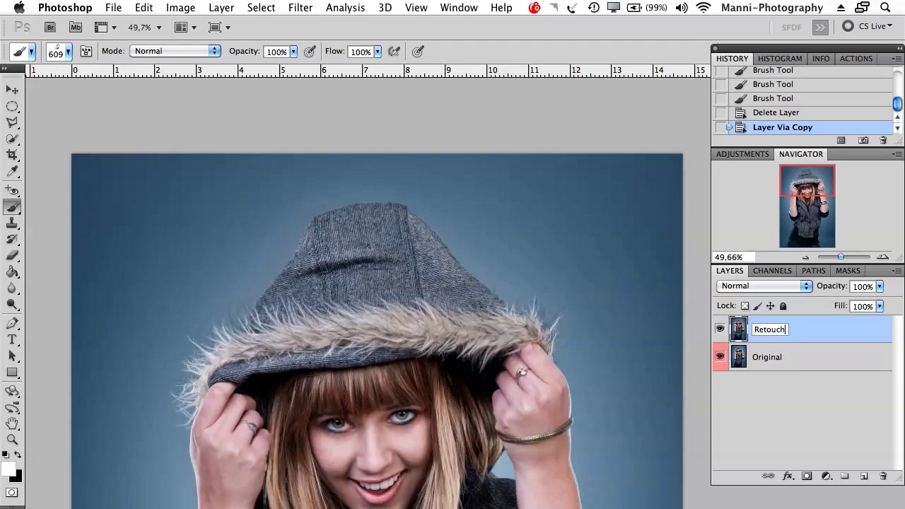
{"action": "key", "text": "Return"}
Switch the brush to the first soft round tip with 0% hardness at 609 px
{"action": "left_click_drag", "start_coordinate": [841, 257], "coordinate": [836, 257]}
{"action": "left_click_drag", "start_coordinate": [545, 211], "coordinate": [477, 233]}
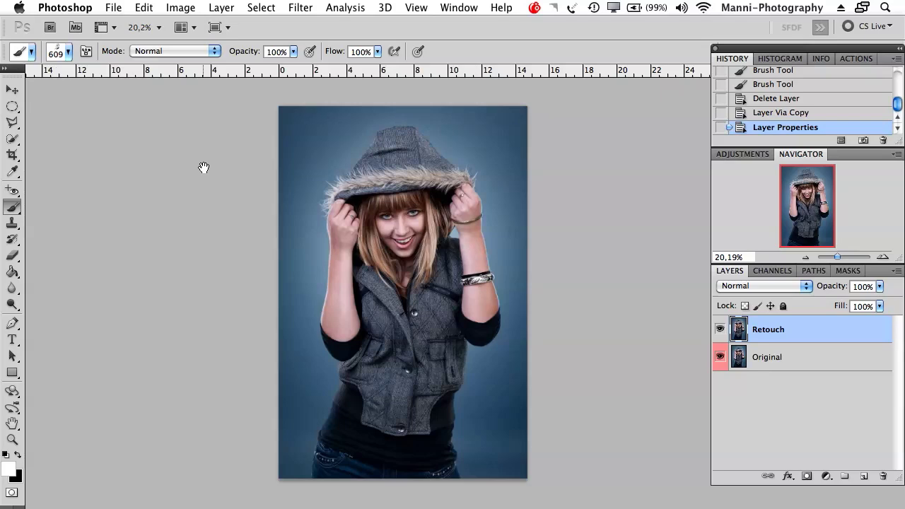
{"action": "left_click", "coordinate": [68, 52]}
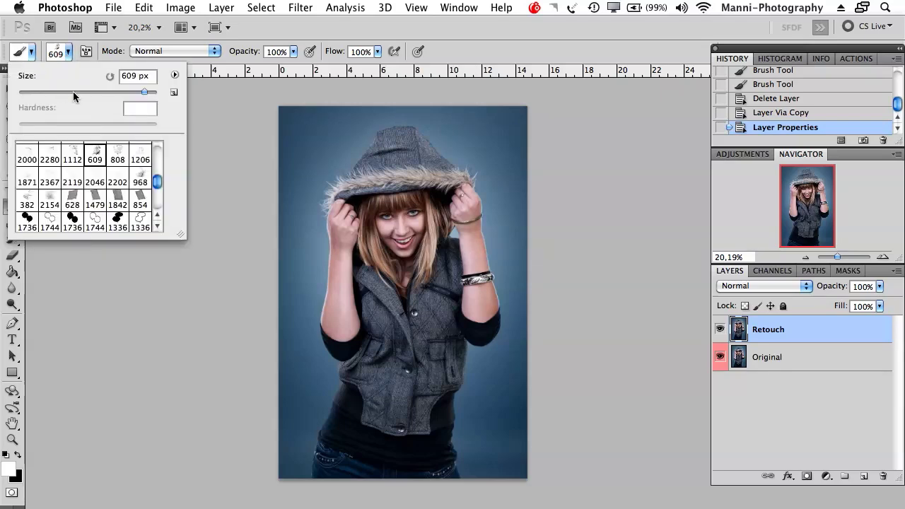
{"action": "left_click_drag", "start_coordinate": [158, 182], "coordinate": [161, 156]}
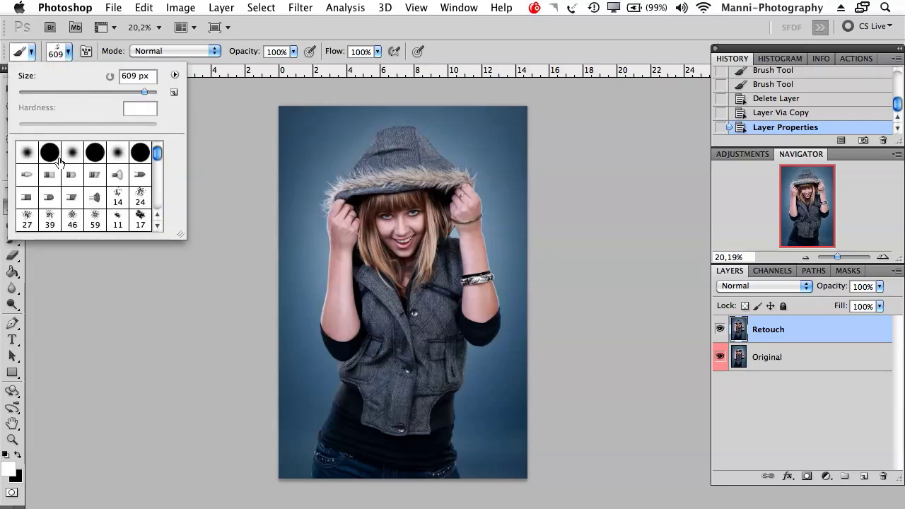
{"action": "left_click", "coordinate": [34, 157]}
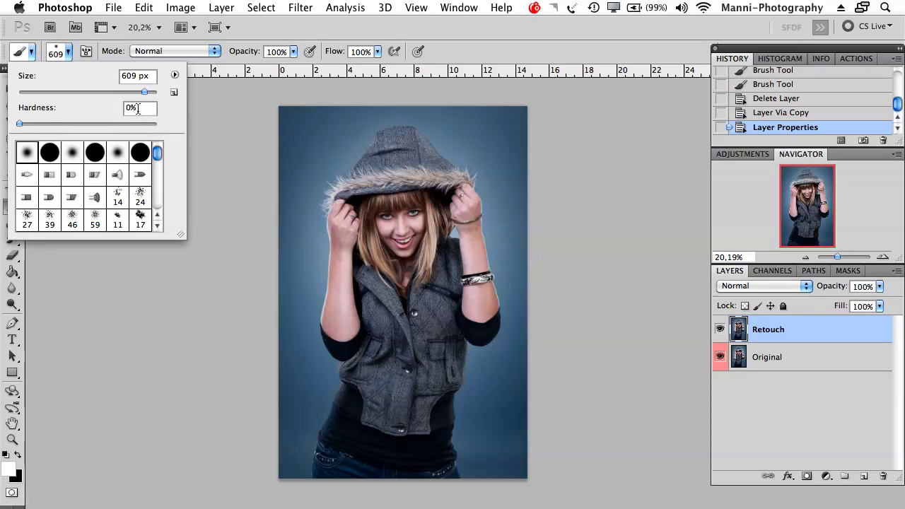
{"action": "left_click", "coordinate": [382, 154]}
{"action": "key", "text": "ctrl+z"}
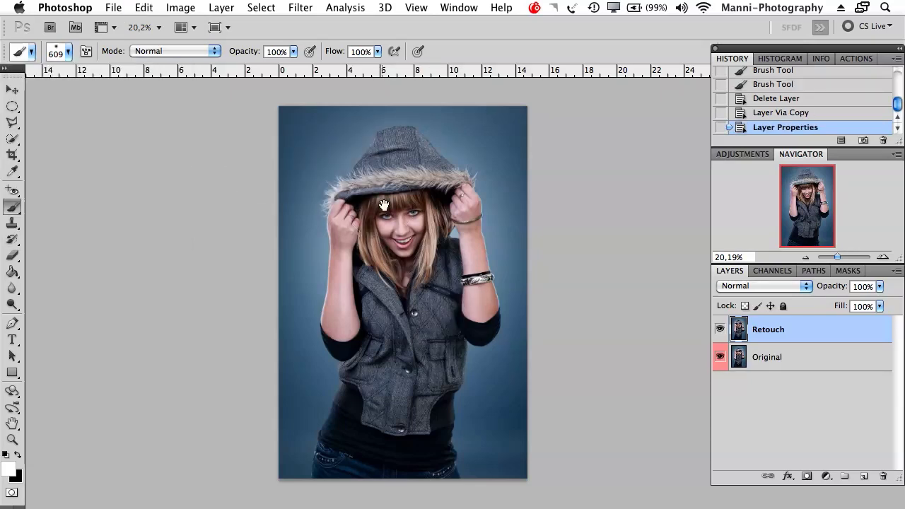
{"action": "left_click_drag", "start_coordinate": [384, 205], "coordinate": [357, 203]}
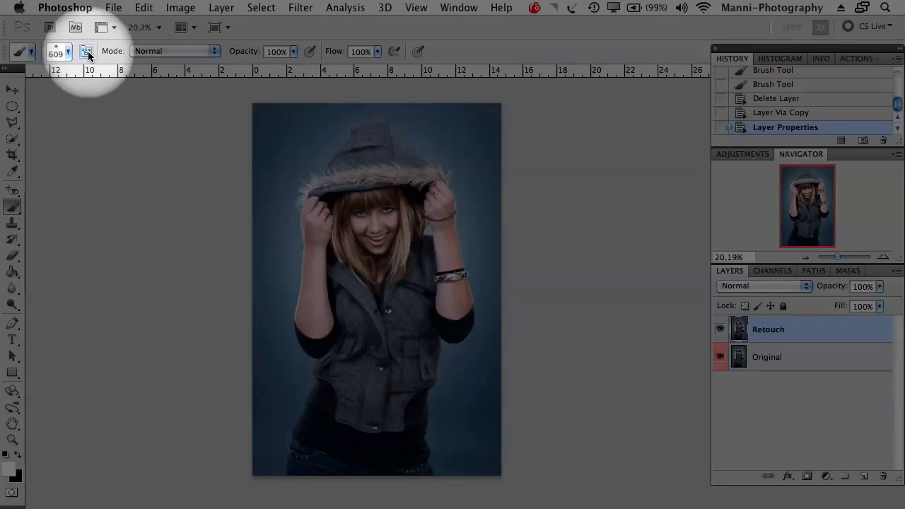
Open the detailed brush settings, turn off Shape Dynamics and show the Brush Tip Shape options beside the portrait
{"action": "left_click", "coordinate": [86, 52]}
{"action": "mouse_move", "coordinate": [830, 103]}
{"action": "left_mouse_down"}
{"action": "mouse_move", "coordinate": [530, 99]}
{"action": "mouse_move", "coordinate": [549, 83]}
{"action": "left_mouse_up"}
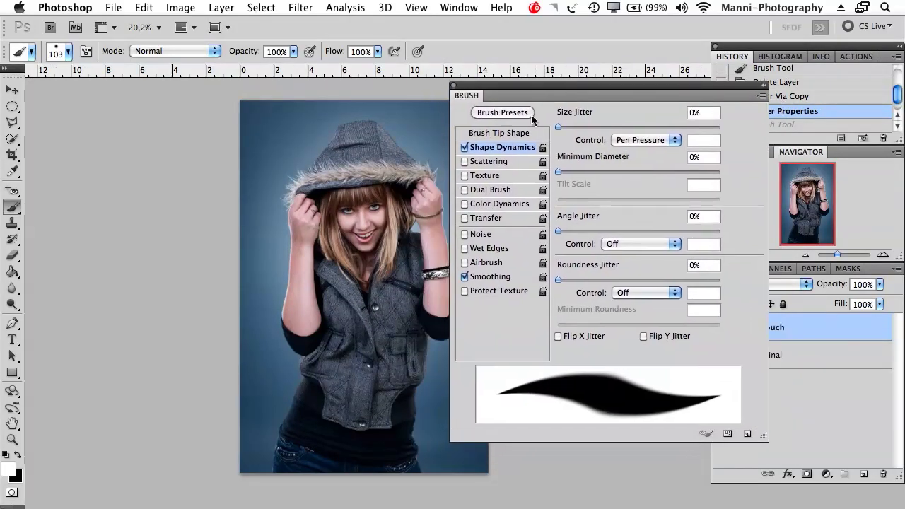
{"action": "left_click", "coordinate": [465, 148]}
{"action": "left_click", "coordinate": [506, 134]}
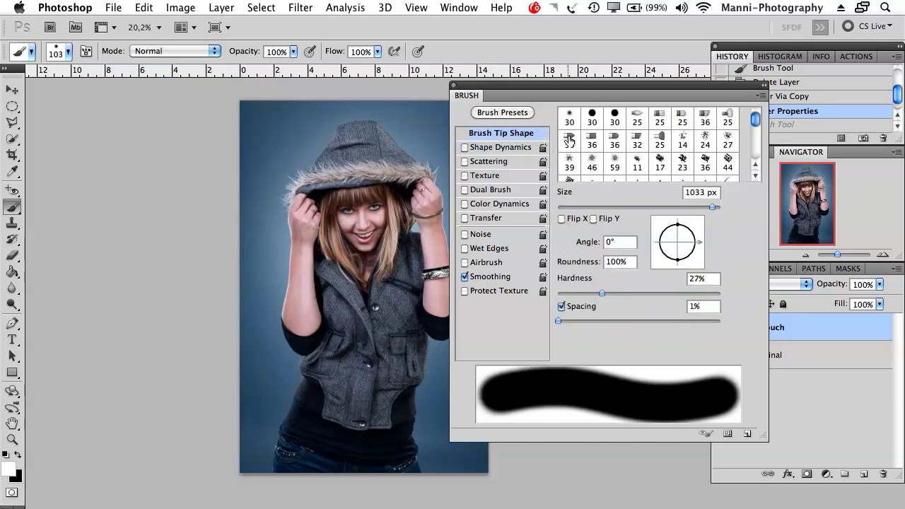
{"action": "mouse_move", "coordinate": [570, 89]}
{"action": "left_mouse_down"}
{"action": "mouse_move", "coordinate": [570, 55]}
{"action": "mouse_move", "coordinate": [579, 56]}
{"action": "left_mouse_up"}
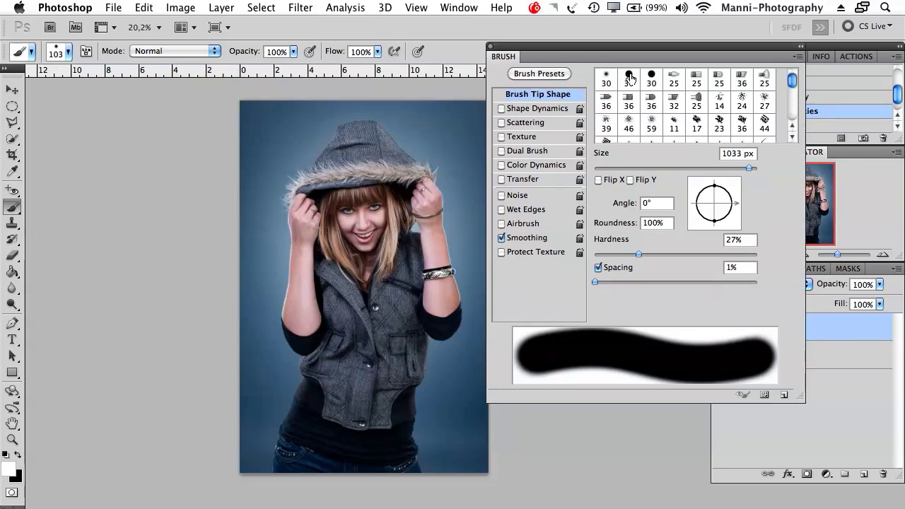
Choose the hard round 30 px tip and set its size to 53 px and its spacing to 148%
{"action": "left_click", "coordinate": [629, 78]}
{"action": "left_click_drag", "start_coordinate": [619, 168], "coordinate": [621, 169]}
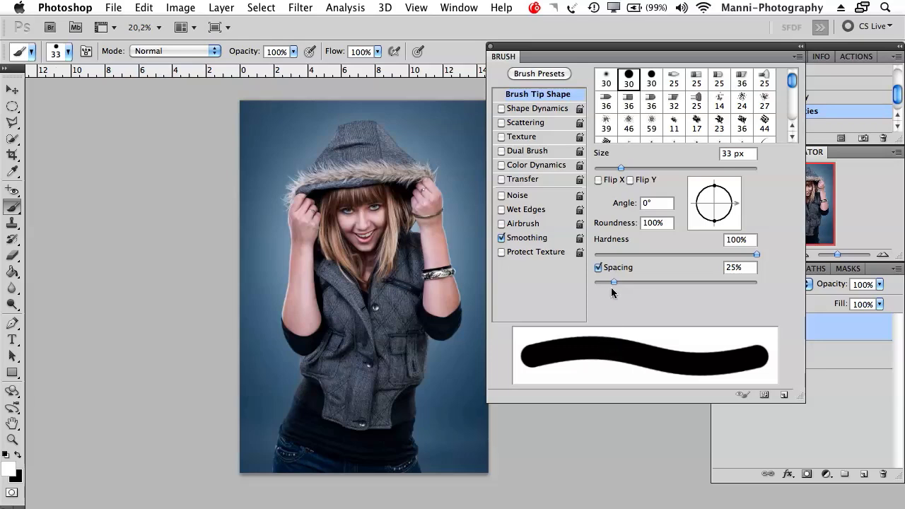
{"action": "left_click_drag", "start_coordinate": [615, 283], "coordinate": [695, 282]}
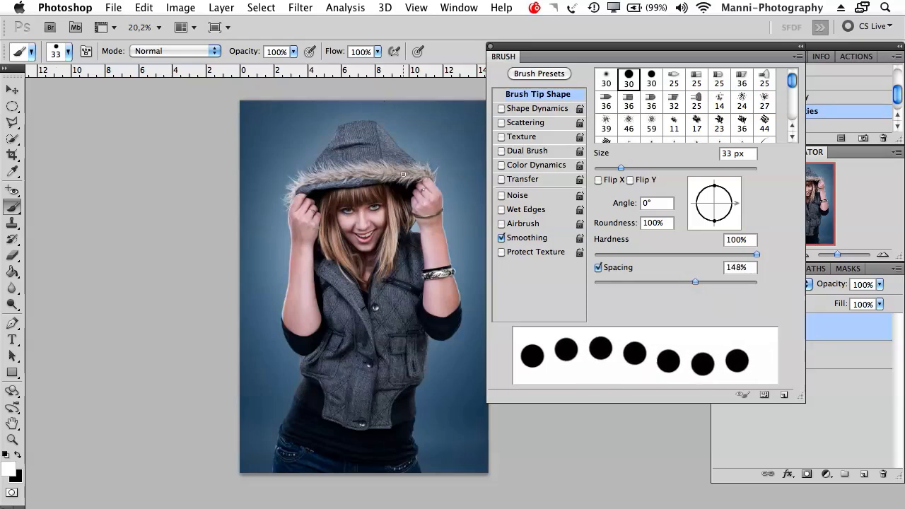
{"action": "left_click_drag", "start_coordinate": [621, 167], "coordinate": [636, 170]}
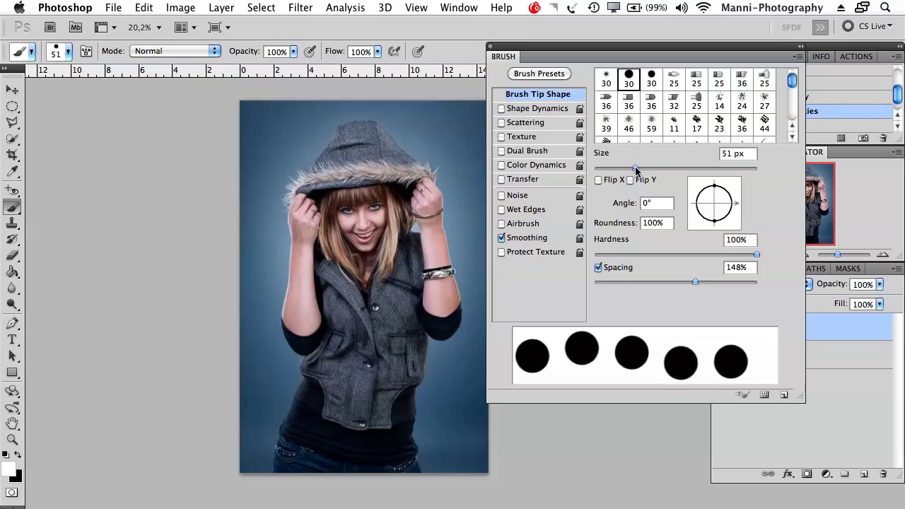
Paint looping dotted white strokes across the hood, face, arm and vest
{"action": "mouse_move", "coordinate": [345, 138]}
{"action": "left_mouse_down"}
{"action": "mouse_move", "coordinate": [350, 182]}
{"action": "mouse_move", "coordinate": [428, 229]}
{"action": "mouse_move", "coordinate": [382, 284]}
{"action": "left_mouse_up"}
{"action": "left_click_drag", "start_coordinate": [318, 261], "coordinate": [419, 402]}
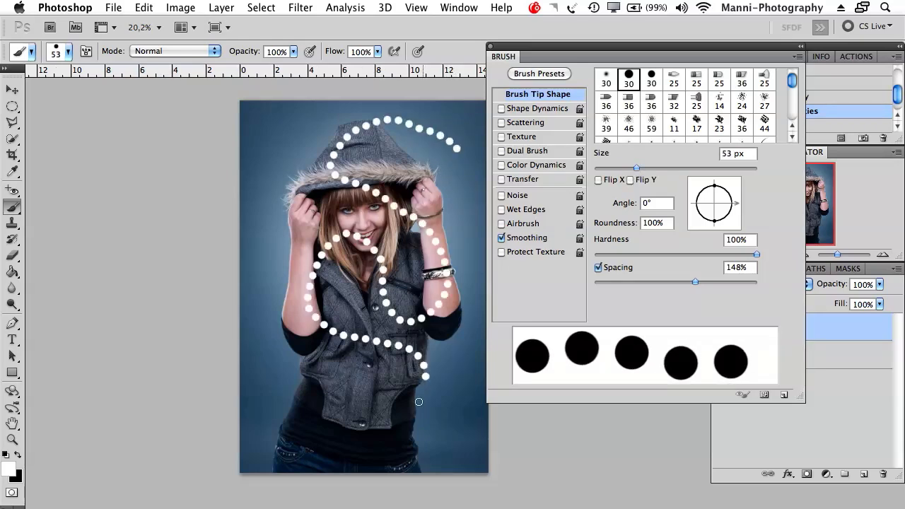
{"action": "left_click_drag", "start_coordinate": [345, 350], "coordinate": [423, 436]}
{"action": "mouse_move", "coordinate": [457, 306]}
{"action": "left_mouse_down"}
{"action": "mouse_move", "coordinate": [472, 258]}
{"action": "mouse_move", "coordinate": [406, 166]}
{"action": "mouse_move", "coordinate": [423, 162]}
{"action": "mouse_move", "coordinate": [478, 177]}
{"action": "mouse_move", "coordinate": [452, 157]}
{"action": "left_mouse_up"}
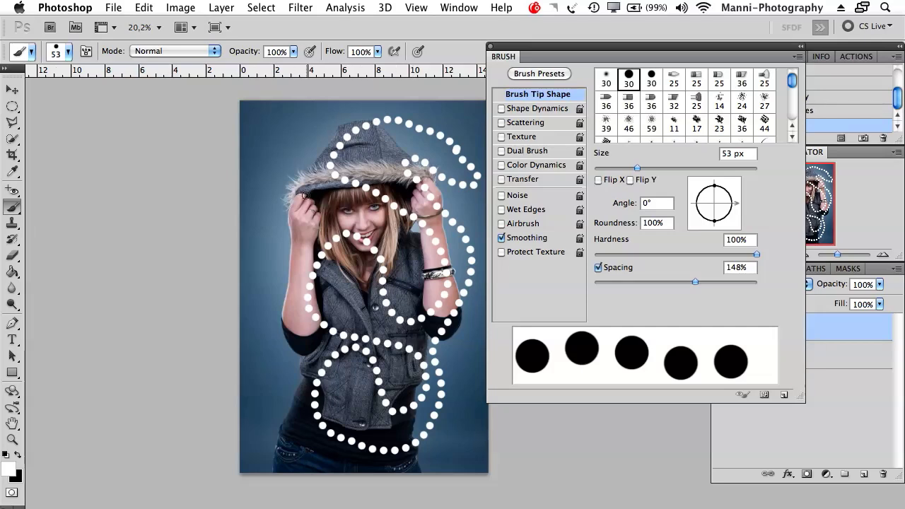
Reduce the tip spacing to 77% and paint a closed beaded white outline beside the hood and along the arm
{"action": "left_click_drag", "start_coordinate": [695, 282], "coordinate": [657, 282]}
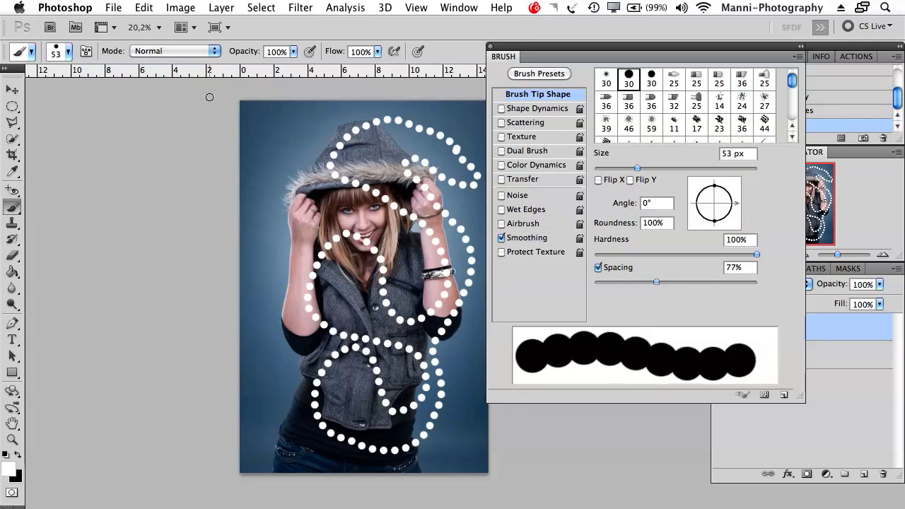
{"action": "left_click_drag", "start_coordinate": [311, 119], "coordinate": [277, 135]}
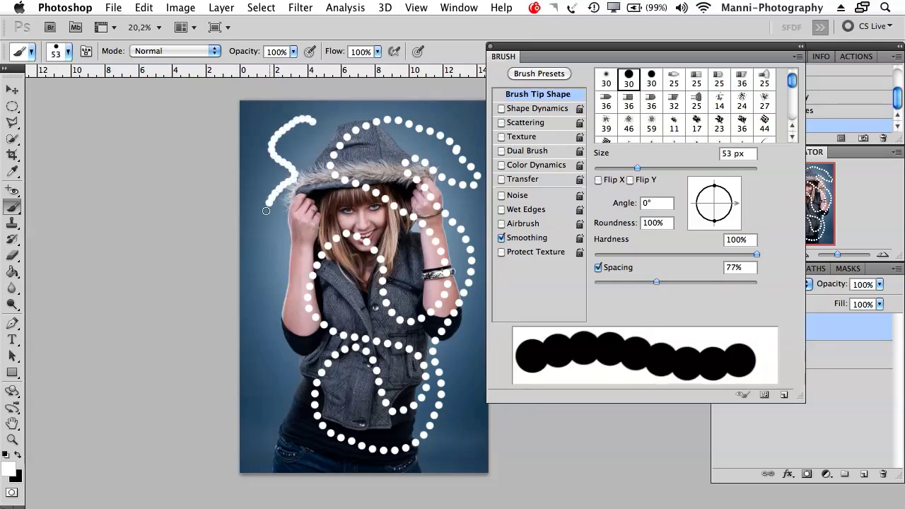
{"action": "mouse_move", "coordinate": [270, 200]}
{"action": "left_mouse_down"}
{"action": "mouse_move", "coordinate": [259, 284]}
{"action": "mouse_move", "coordinate": [275, 357]}
{"action": "left_mouse_up"}
{"action": "mouse_move", "coordinate": [280, 314]}
{"action": "left_mouse_down"}
{"action": "mouse_move", "coordinate": [278, 262]}
{"action": "mouse_move", "coordinate": [291, 220]}
{"action": "mouse_move", "coordinate": [319, 181]}
{"action": "mouse_move", "coordinate": [315, 134]}
{"action": "left_mouse_up"}
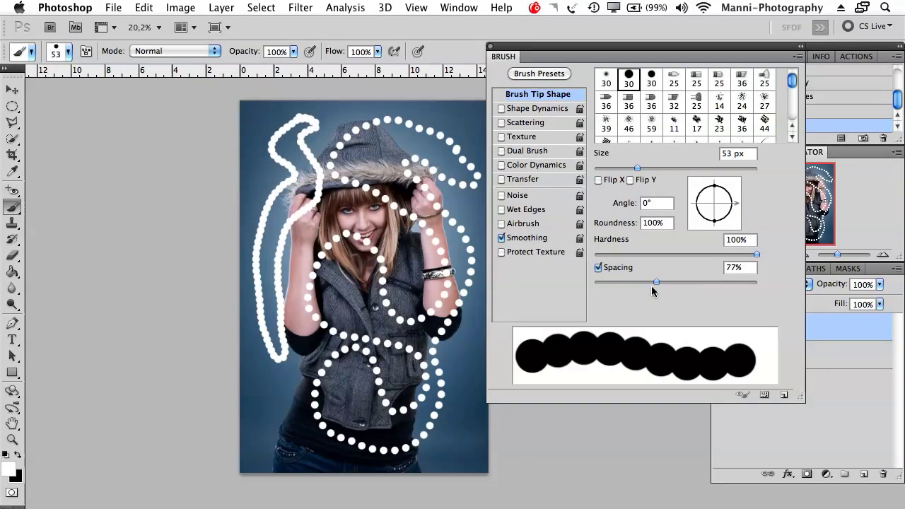
Set the tip spacing to 1%, turn on Shape Dynamics and open its settings
{"action": "left_click_drag", "start_coordinate": [650, 282], "coordinate": [593, 282]}
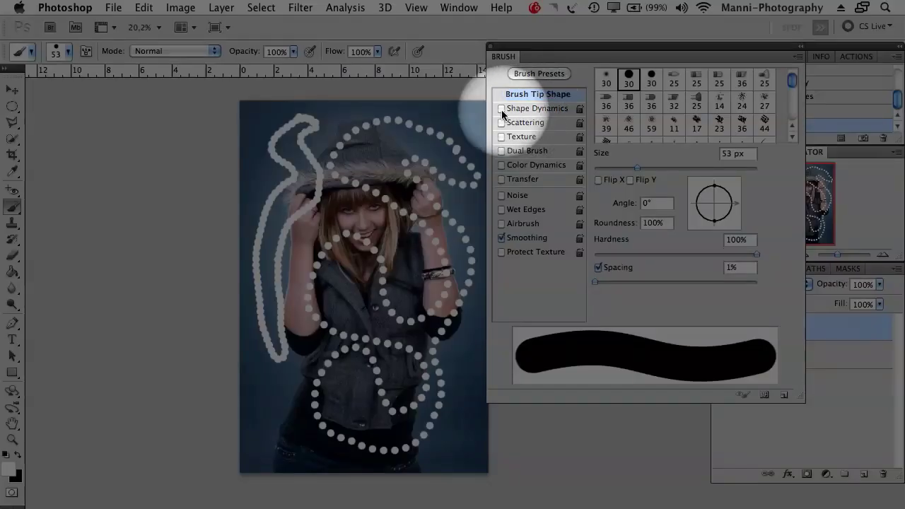
{"action": "left_click", "coordinate": [502, 108]}
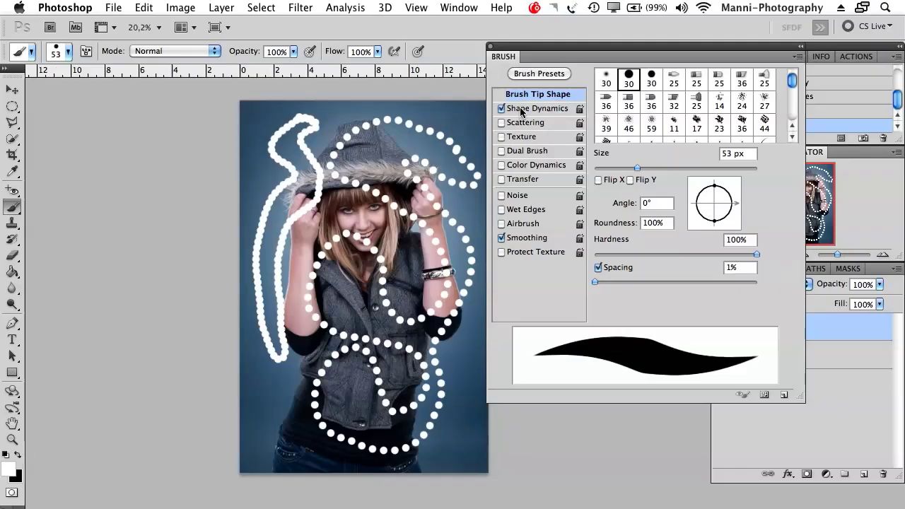
{"action": "left_click", "coordinate": [526, 109]}
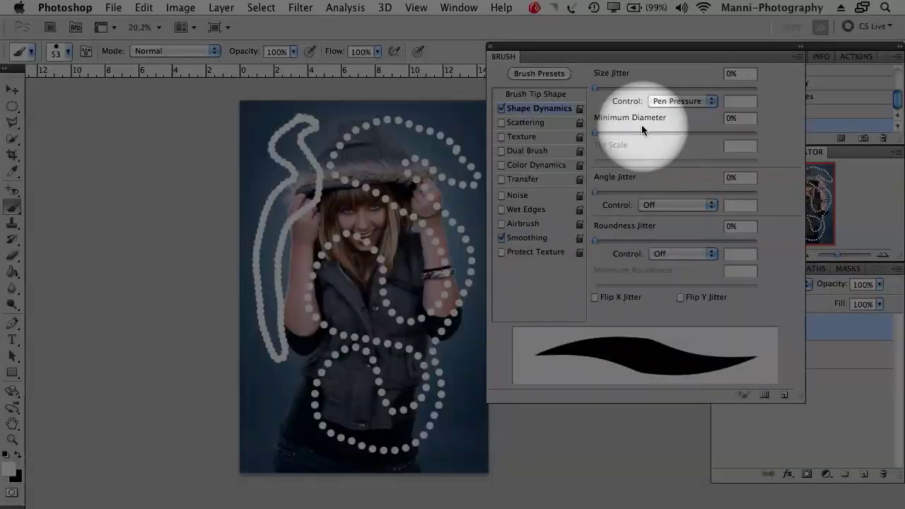
Choose Pen Pressure as the control for the brush's size jitter in Shape Dynamics
{"action": "left_click", "coordinate": [681, 101]}
{"action": "left_click", "coordinate": [677, 101]}
{"action": "left_click", "coordinate": [670, 102]}
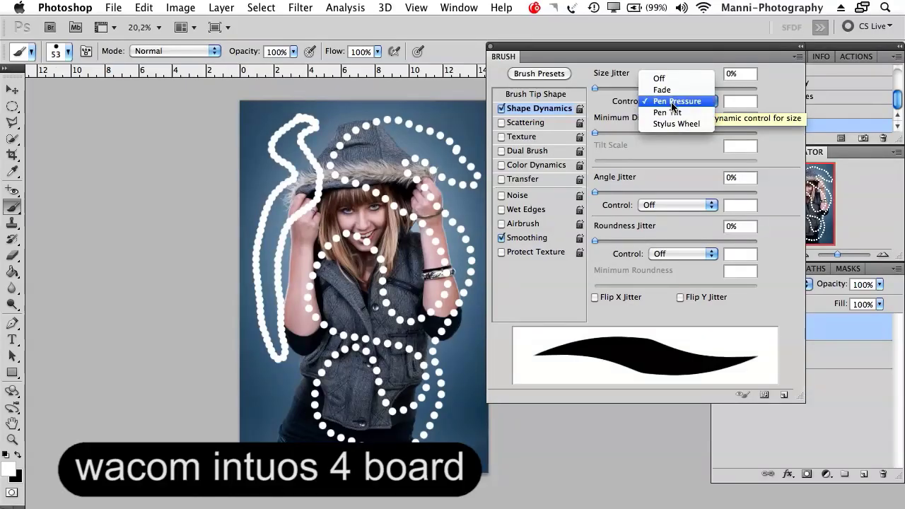
{"action": "left_click", "coordinate": [670, 102]}
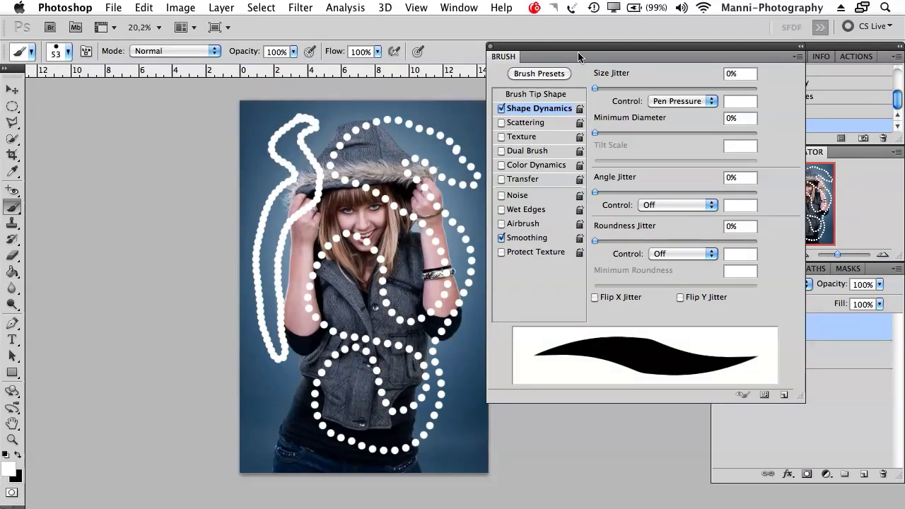
{"action": "left_click_drag", "start_coordinate": [581, 55], "coordinate": [589, 56]}
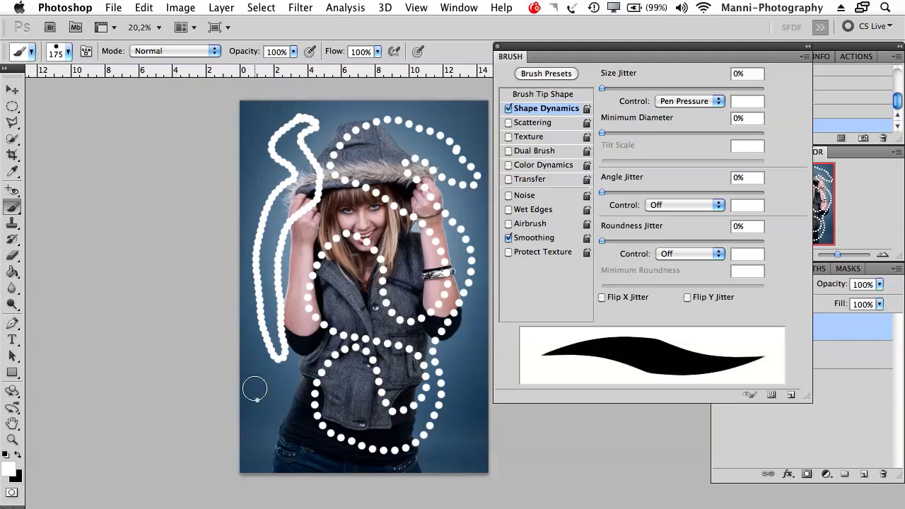
Paint pressure-tapered white strokes with the 175 px brush across the vest, hood and hair
{"action": "mouse_move", "coordinate": [256, 388]}
{"action": "left_mouse_down"}
{"action": "mouse_move", "coordinate": [306, 365]}
{"action": "mouse_move", "coordinate": [437, 247]}
{"action": "left_mouse_up"}
{"action": "left_click_drag", "start_coordinate": [418, 140], "coordinate": [374, 179]}
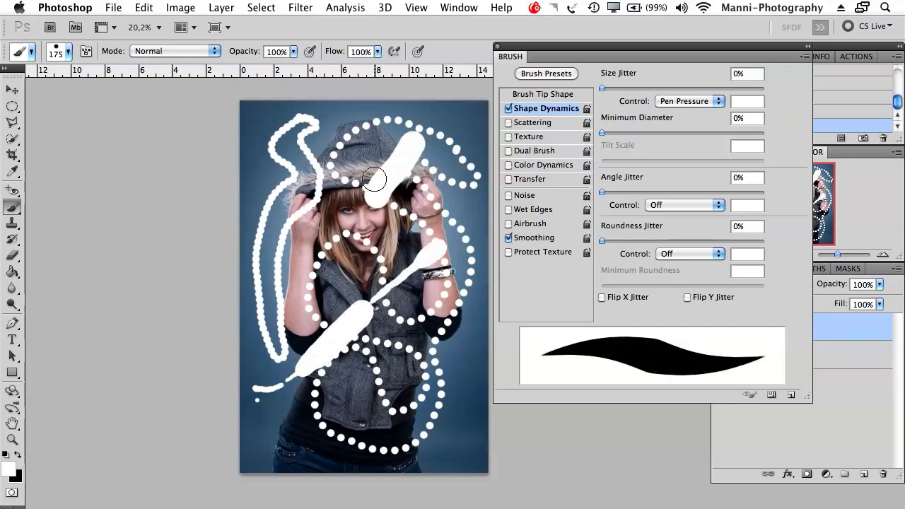
{"action": "left_click_drag", "start_coordinate": [369, 146], "coordinate": [340, 214]}
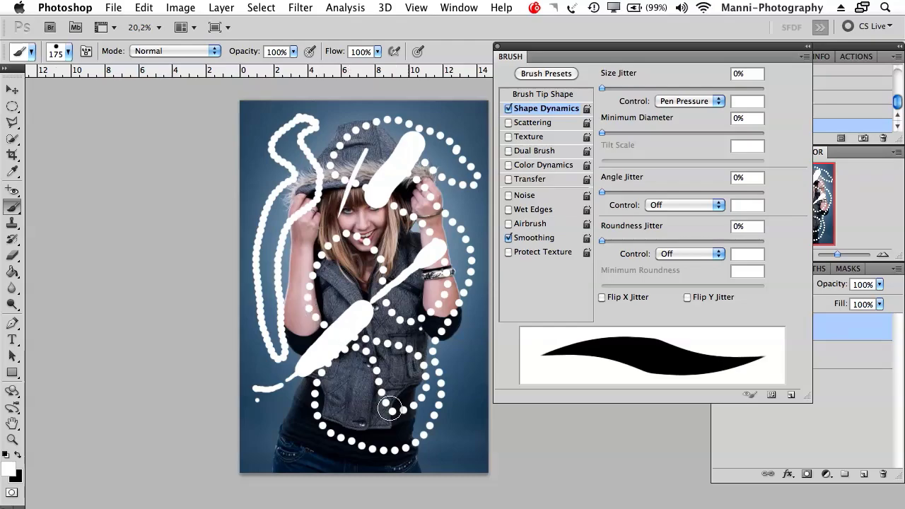
{"action": "left_click_drag", "start_coordinate": [422, 329], "coordinate": [390, 413]}
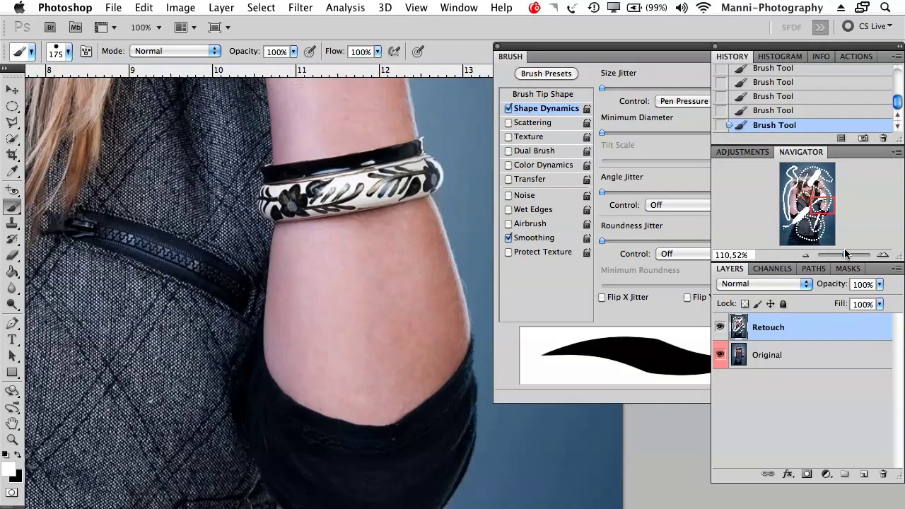
Shrink the brush to 3 px, then 1 px, while painting fine hair-like white strokes on the blue background beside the elbow
{"action": "mouse_move", "coordinate": [341, 333]}
{"action": "left_mouse_down"}
{"action": "mouse_move", "coordinate": [341, 248]}
{"action": "mouse_move", "coordinate": [341, 281]}
{"action": "mouse_move", "coordinate": [107, 360]}
{"action": "mouse_move", "coordinate": [196, 121]}
{"action": "mouse_move", "coordinate": [265, 275]}
{"action": "mouse_move", "coordinate": [210, 196]}
{"action": "left_mouse_up"}
{"action": "key", "text": "bracketleft"}
{"action": "key", "text": "bracketleft"}
{"action": "key", "text": "bracketleft"}
{"action": "key", "text": "bracketleft"}
{"action": "key", "text": "bracketleft"}
{"action": "key", "text": "bracketleft"}
{"action": "key", "text": "bracketleft"}
{"action": "key", "text": "bracketleft"}
{"action": "key", "text": "bracketleft"}
{"action": "key", "text": "bracketleft"}
{"action": "key", "text": "bracketleft"}
{"action": "key", "text": "bracketleft"}
{"action": "key", "text": "bracketleft"}
{"action": "key", "text": "bracketleft"}
{"action": "key", "text": "bracketleft"}
{"action": "key", "text": "bracketleft"}
{"action": "key", "text": "bracketleft"}
{"action": "key", "text": "bracketleft"}
{"action": "key", "text": "bracketleft"}
{"action": "mouse_move", "coordinate": [665, 56]}
{"action": "left_mouse_down"}
{"action": "mouse_move", "coordinate": [764, 37]}
{"action": "mouse_move", "coordinate": [759, 45]}
{"action": "left_mouse_up"}
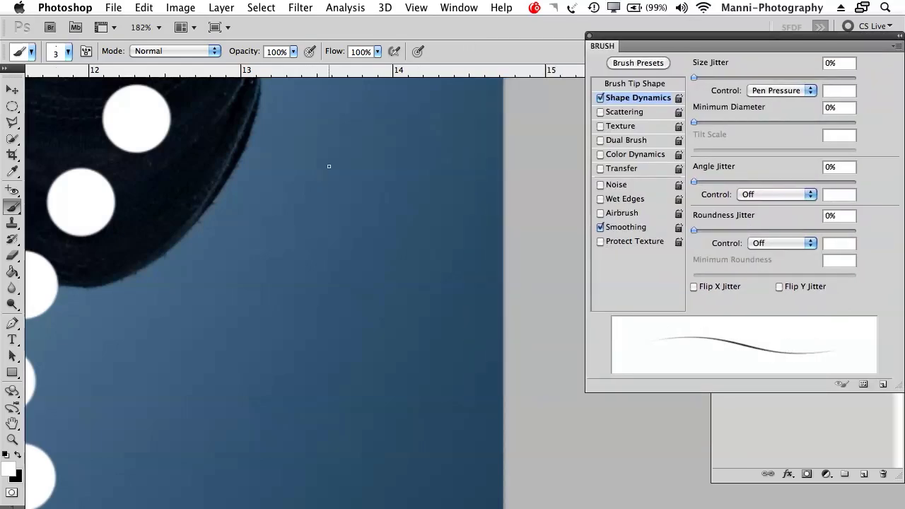
{"action": "left_click_drag", "start_coordinate": [336, 151], "coordinate": [283, 288]}
{"action": "left_click_drag", "start_coordinate": [353, 165], "coordinate": [299, 283]}
{"action": "left_click_drag", "start_coordinate": [362, 160], "coordinate": [290, 336]}
{"action": "left_click_drag", "start_coordinate": [382, 124], "coordinate": [329, 406]}
{"action": "left_click_drag", "start_coordinate": [369, 104], "coordinate": [401, 385]}
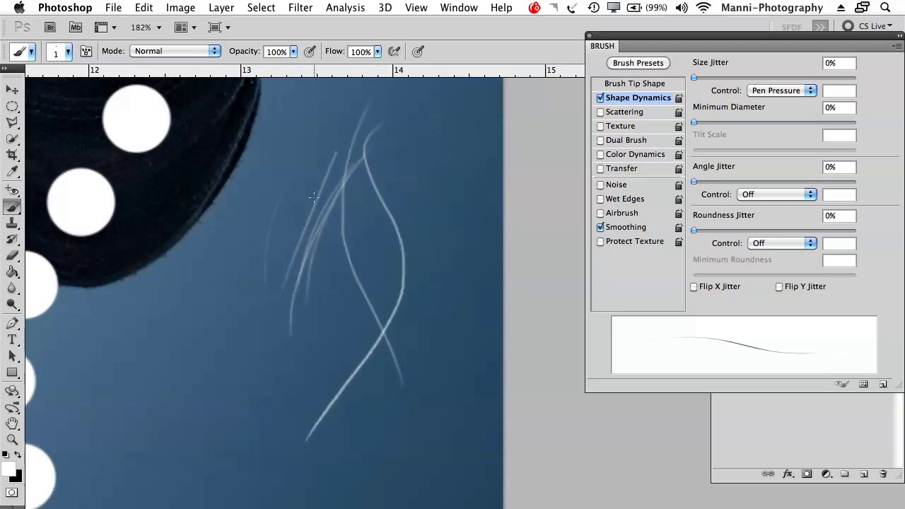
{"action": "left_click_drag", "start_coordinate": [302, 194], "coordinate": [269, 306]}
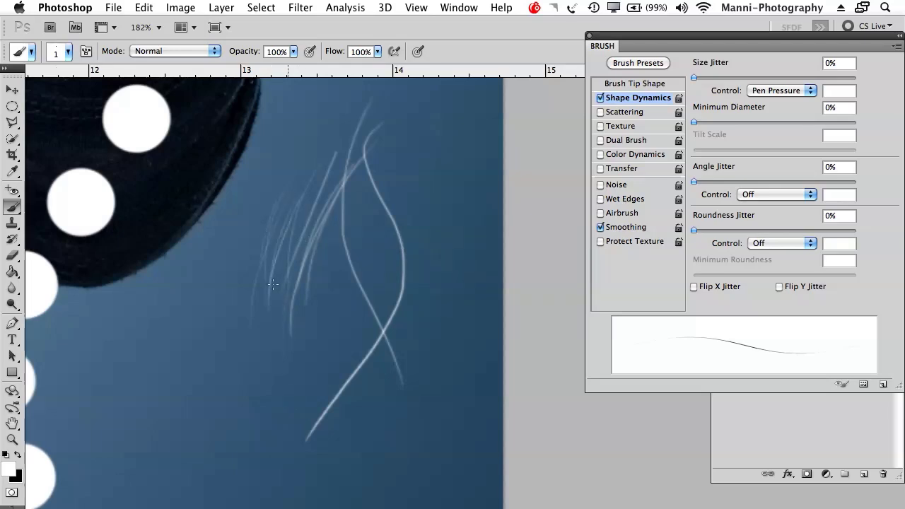
{"action": "left_click_drag", "start_coordinate": [311, 178], "coordinate": [271, 286]}
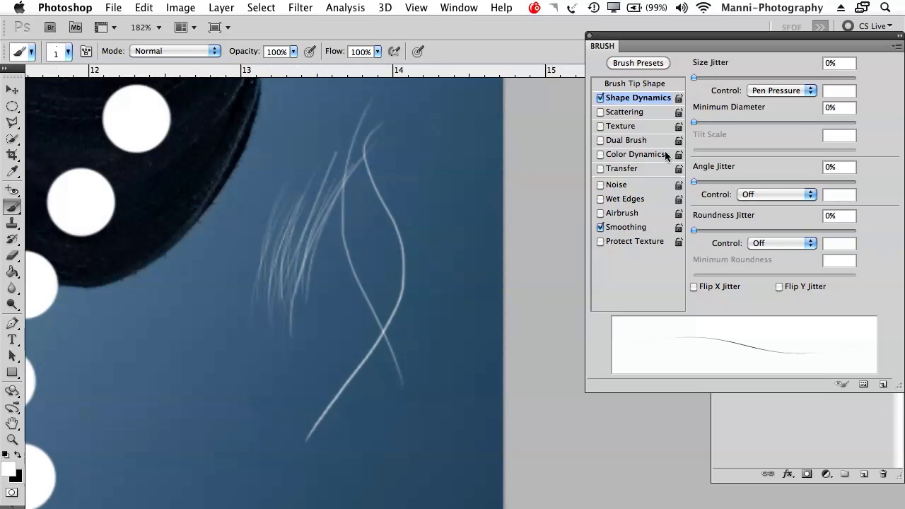
Enlarge the brush tip to 50 px, reduce it to 15 px and close the brush settings
{"action": "left_click_drag", "start_coordinate": [650, 34], "coordinate": [559, 34]}
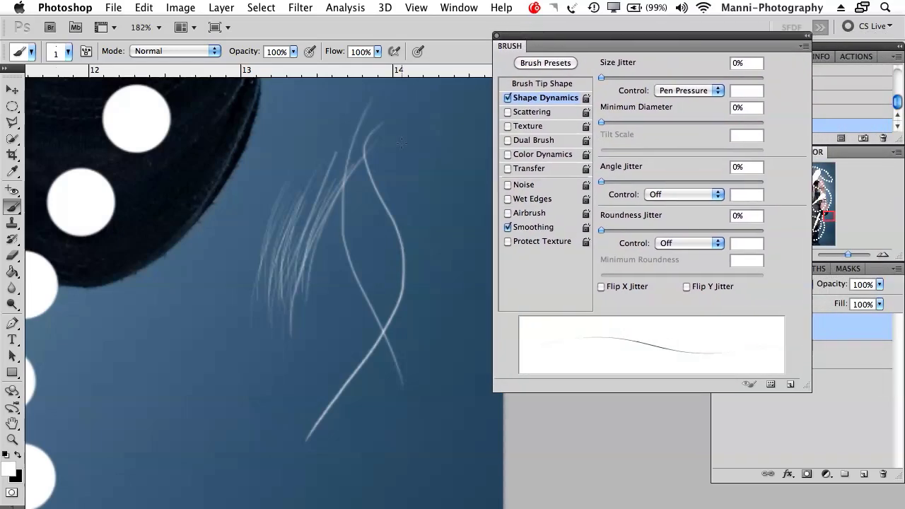
{"action": "left_click_drag", "start_coordinate": [626, 35], "coordinate": [594, 27]}
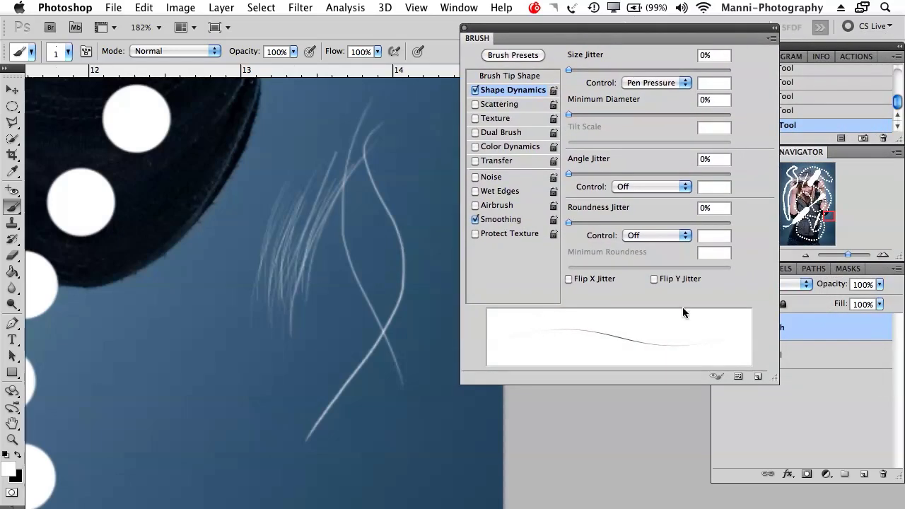
{"action": "left_click_drag", "start_coordinate": [672, 37], "coordinate": [658, 38]}
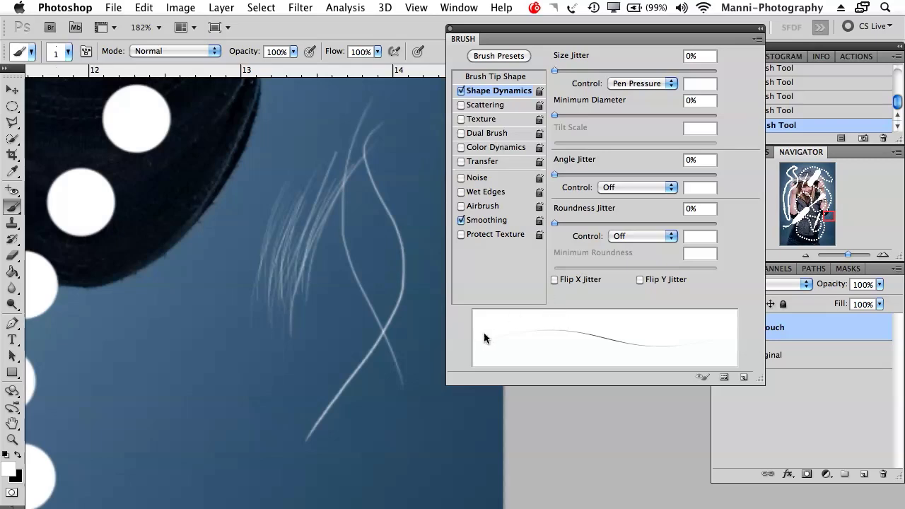
{"action": "key", "text": "bracketright"}
{"action": "key", "text": "bracketright"}
{"action": "key", "text": "bracketright"}
{"action": "key", "text": "bracketright"}
{"action": "key", "text": "bracketright"}
{"action": "key", "text": "bracketright"}
{"action": "key", "text": "bracketright"}
{"action": "key", "text": "bracketright"}
{"action": "key", "text": "bracketright"}
{"action": "key", "text": "bracketright"}
{"action": "key", "text": "bracketright"}
{"action": "key", "text": "bracketleft"}
{"action": "key", "text": "bracketleft"}
{"action": "key", "text": "bracketleft"}
{"action": "key", "text": "bracketleft"}
{"action": "key", "text": "bracketleft"}
{"action": "key", "text": "bracketleft"}
{"action": "key", "text": "bracketleft"}
{"action": "key", "text": "bracketleft"}
{"action": "key", "text": "bracketleft"}
{"action": "key", "text": "bracketright"}
{"action": "key", "text": "bracketright"}
{"action": "key", "text": "bracketright"}
{"action": "key", "text": "bracketright"}
{"action": "key", "text": "bracketright"}
{"action": "key", "text": "bracketright"}
{"action": "key", "text": "bracketright"}
{"action": "key", "text": "bracketright"}
{"action": "key", "text": "bracketright"}
{"action": "key", "text": "bracketright"}
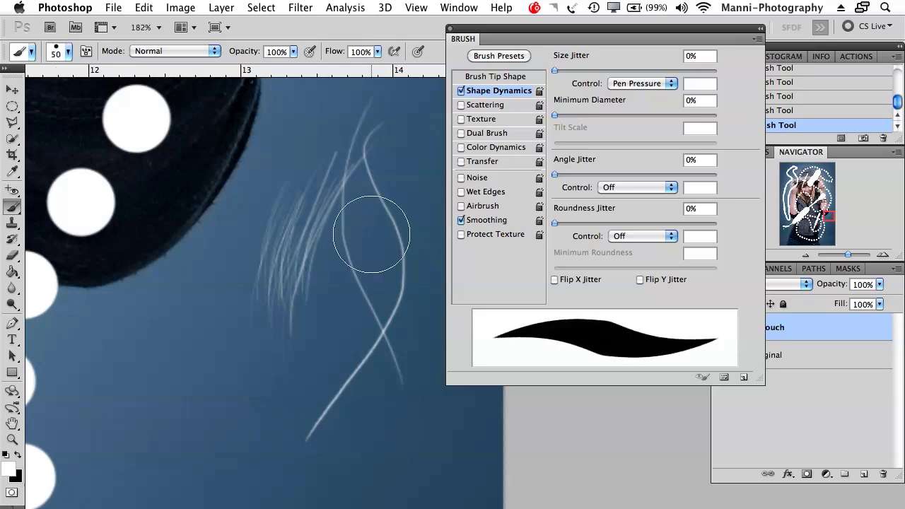
{"action": "key", "text": "bracketleft"}
{"action": "key", "text": "bracketleft"}
{"action": "key", "text": "bracketleft"}
{"action": "key", "text": "bracketleft"}
{"action": "key", "text": "bracketleft"}
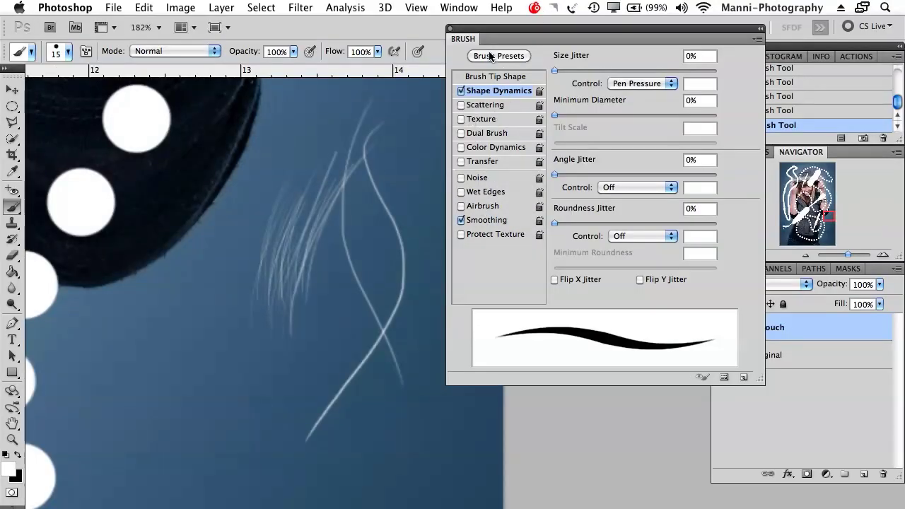
{"action": "left_click", "coordinate": [450, 30]}
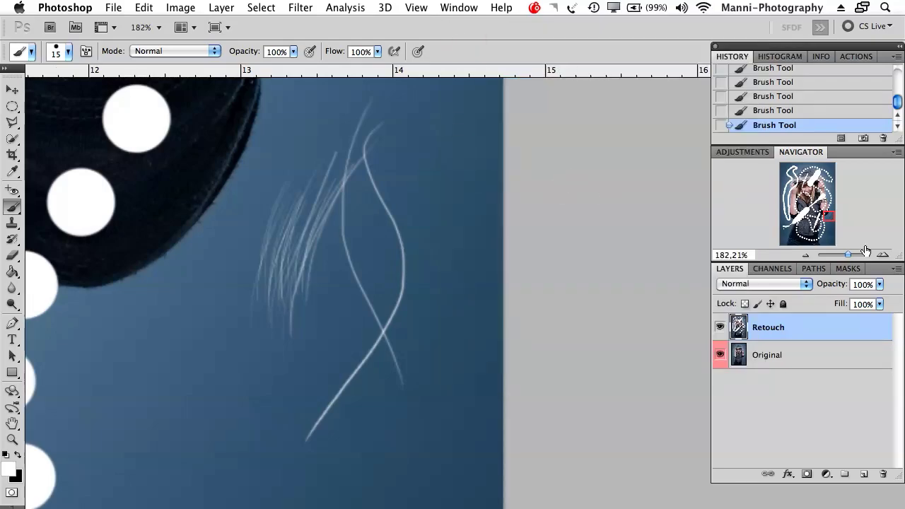
Delete the Retouch layer and create a new empty layer above Original
{"action": "left_click_drag", "start_coordinate": [849, 255], "coordinate": [840, 254]}
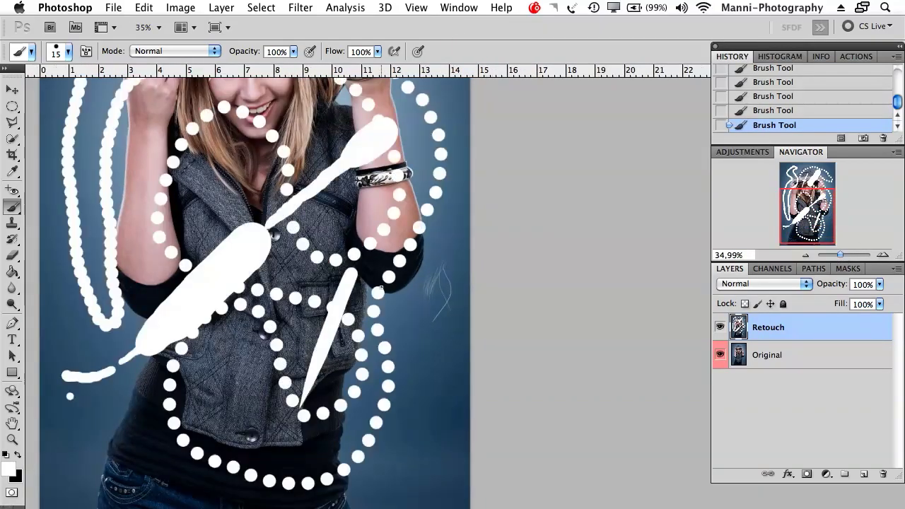
{"action": "scroll", "coordinate": [382, 289], "scroll_direction": "left", "scroll_amount": 3}
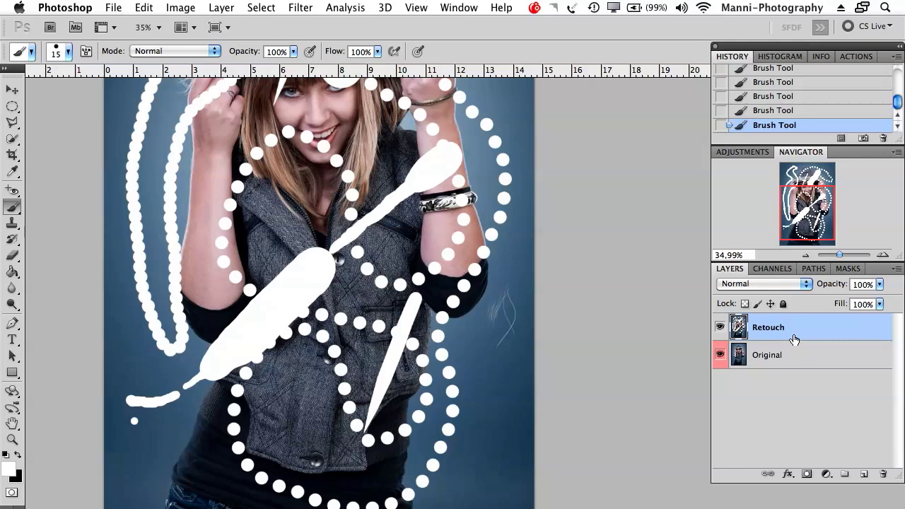
{"action": "key", "text": "Delete"}
{"action": "left_click", "coordinate": [863, 474]}
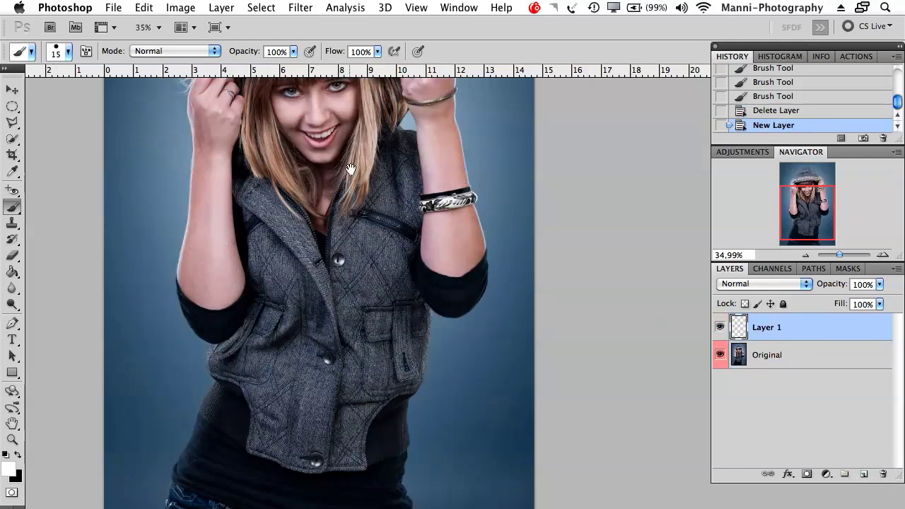
{"action": "left_click_drag", "start_coordinate": [351, 169], "coordinate": [361, 226]}
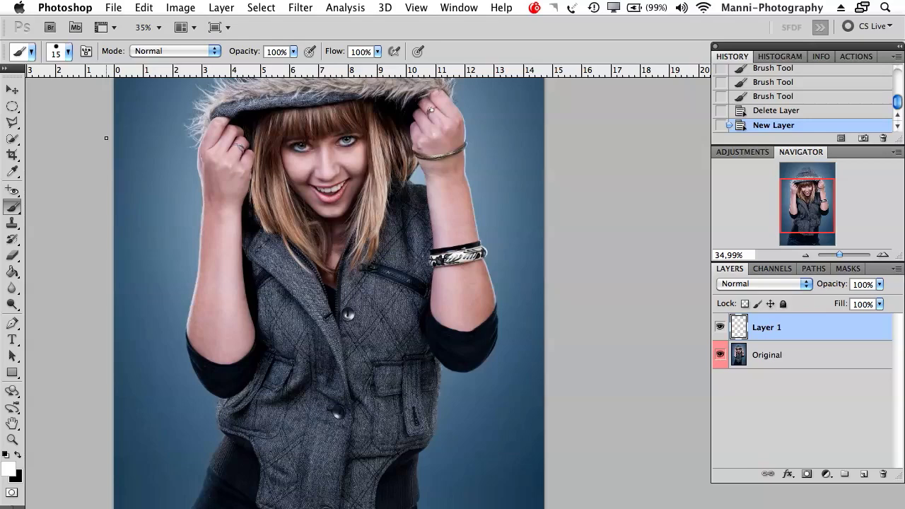
Switch to the Pencil tool and set its tip size to 175 px for the background beside the hood
{"action": "left_click_drag", "start_coordinate": [22, 207], "coordinate": [92, 218]}
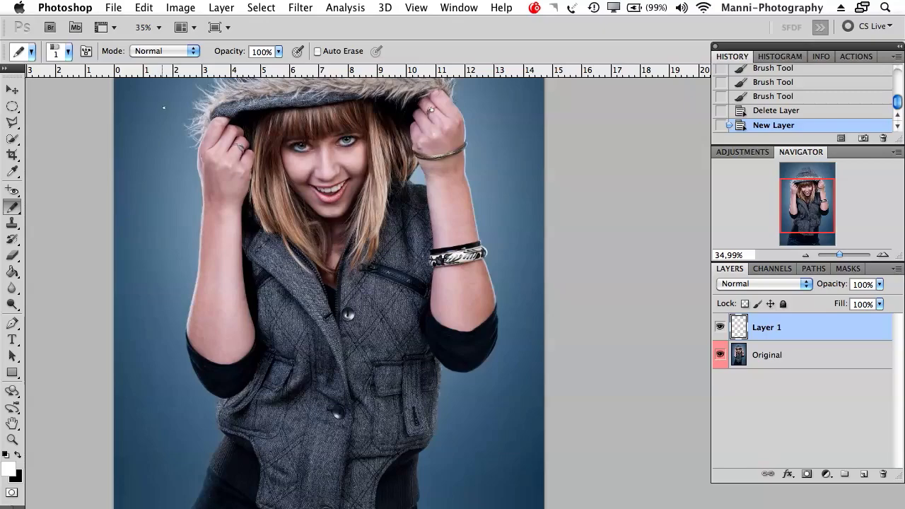
{"action": "left_click_drag", "start_coordinate": [840, 254], "coordinate": [843, 254]}
{"action": "left_click_drag", "start_coordinate": [345, 312], "coordinate": [525, 376]}
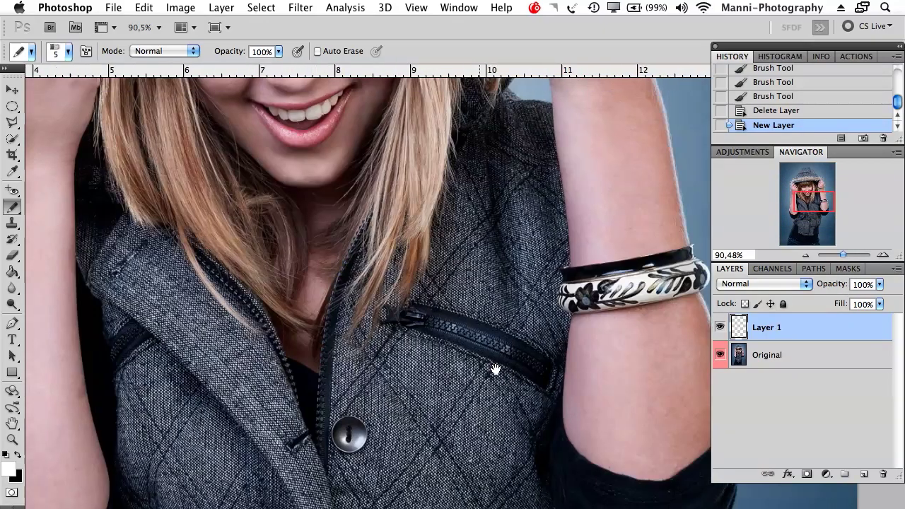
{"action": "left_click_drag", "start_coordinate": [262, 273], "coordinate": [493, 412]}
{"action": "left_click_drag", "start_coordinate": [227, 238], "coordinate": [297, 507]}
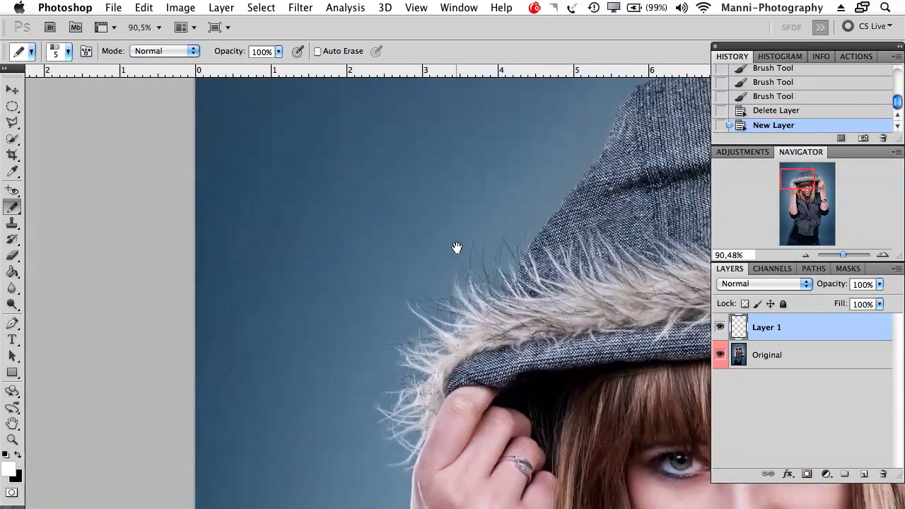
{"action": "left_click_drag", "start_coordinate": [457, 248], "coordinate": [404, 406]}
{"action": "key", "text": "bracketright"}
{"action": "key", "text": "bracketright"}
{"action": "key", "text": "bracketright"}
{"action": "key", "text": "bracketright"}
{"action": "key", "text": "bracketright"}
{"action": "key", "text": "bracketright"}
{"action": "key", "text": "bracketright"}
{"action": "key", "text": "bracketright"}
{"action": "key", "text": "bracketright"}
{"action": "key", "text": "bracketright"}
{"action": "key", "text": "bracketright"}
{"action": "key", "text": "bracketright"}
{"action": "key", "text": "bracketright"}
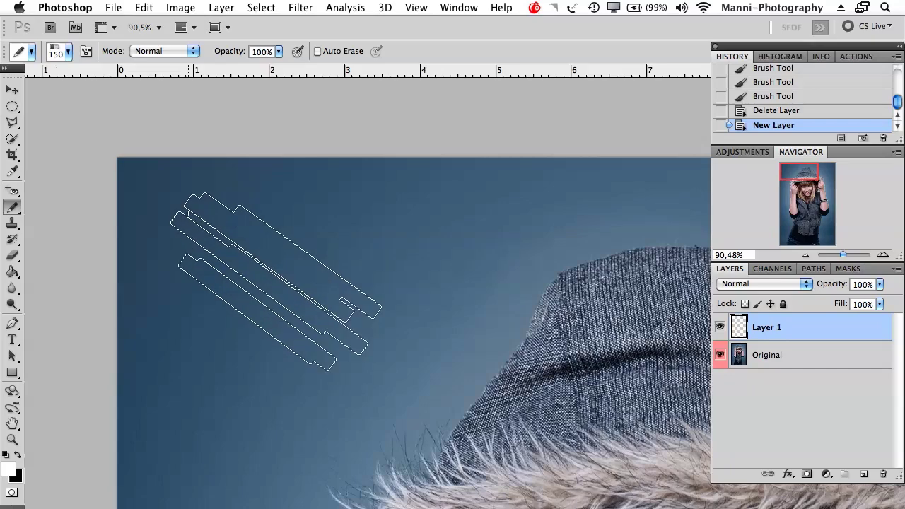
{"action": "key", "text": "bracketleft"}
{"action": "key", "text": "bracketright"}
{"action": "key", "text": "bracketright"}
{"action": "key", "text": "bracketright"}
{"action": "key", "text": "bracketright"}
{"action": "key", "text": "bracketright"}
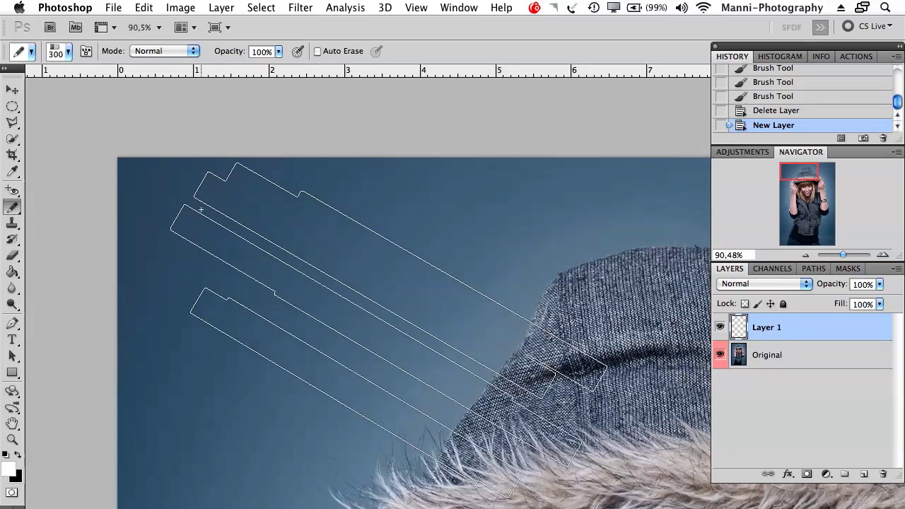
{"action": "key", "text": "bracketleft"}
{"action": "key", "text": "bracketleft"}
{"action": "key", "text": "bracketleft"}
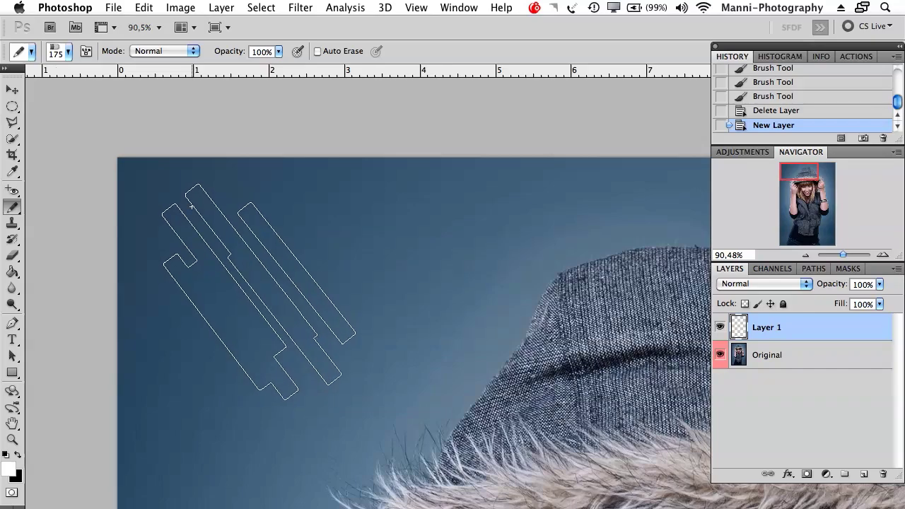
Draw broad, overlapping white pencil strokes over the photo's upper-left background up to the hood's edge
{"action": "left_click_drag", "start_coordinate": [192, 206], "coordinate": [211, 209]}
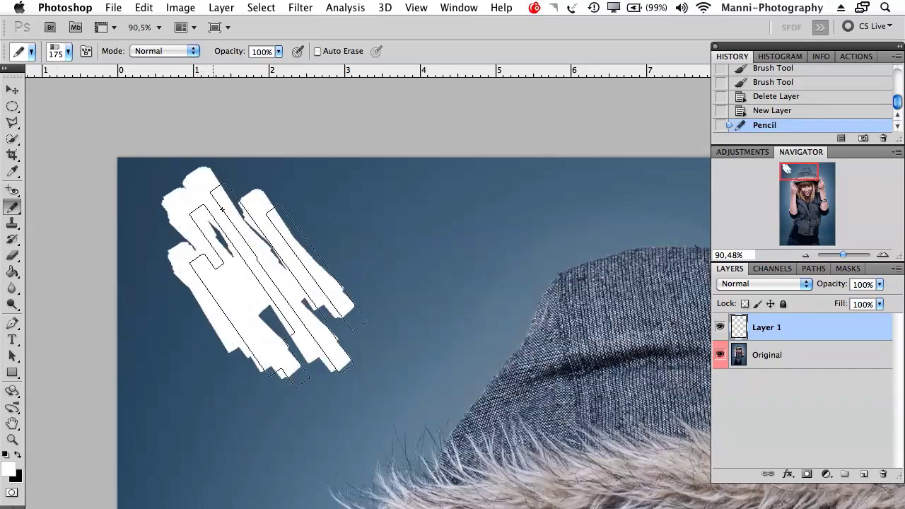
{"action": "left_click", "coordinate": [332, 202]}
{"action": "mouse_move", "coordinate": [356, 241]}
{"action": "left_mouse_down"}
{"action": "mouse_move", "coordinate": [332, 230]}
{"action": "mouse_move", "coordinate": [304, 251]}
{"action": "left_mouse_up"}
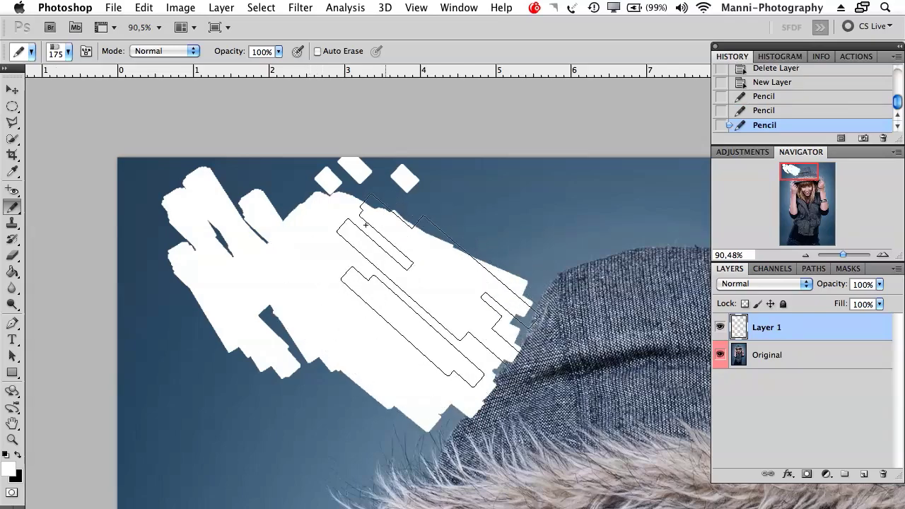
{"action": "left_click", "coordinate": [387, 226]}
Reduce the pencil tip to 6 px and draw thin white squiggles above the hood and along its right slope
{"action": "key", "text": "bracketleft"}
{"action": "key", "text": "bracketleft"}
{"action": "key", "text": "bracketleft"}
{"action": "key", "text": "bracketleft"}
{"action": "key", "text": "bracketleft"}
{"action": "key", "text": "bracketleft"}
{"action": "key", "text": "bracketleft"}
{"action": "key", "text": "bracketleft"}
{"action": "key", "text": "bracketleft"}
{"action": "key", "text": "bracketleft"}
{"action": "key", "text": "bracketleft"}
{"action": "key", "text": "bracketleft"}
{"action": "key", "text": "bracketleft"}
{"action": "key", "text": "bracketleft"}
{"action": "key", "text": "bracketleft"}
{"action": "key", "text": "bracketleft"}
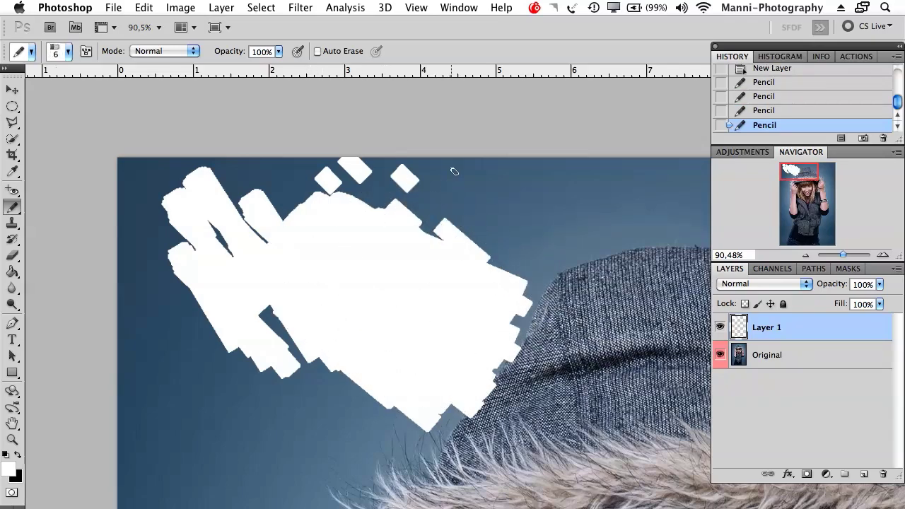
{"action": "mouse_move", "coordinate": [453, 198]}
{"action": "left_mouse_down"}
{"action": "mouse_move", "coordinate": [486, 188]}
{"action": "mouse_move", "coordinate": [507, 216]}
{"action": "mouse_move", "coordinate": [581, 212]}
{"action": "left_mouse_up"}
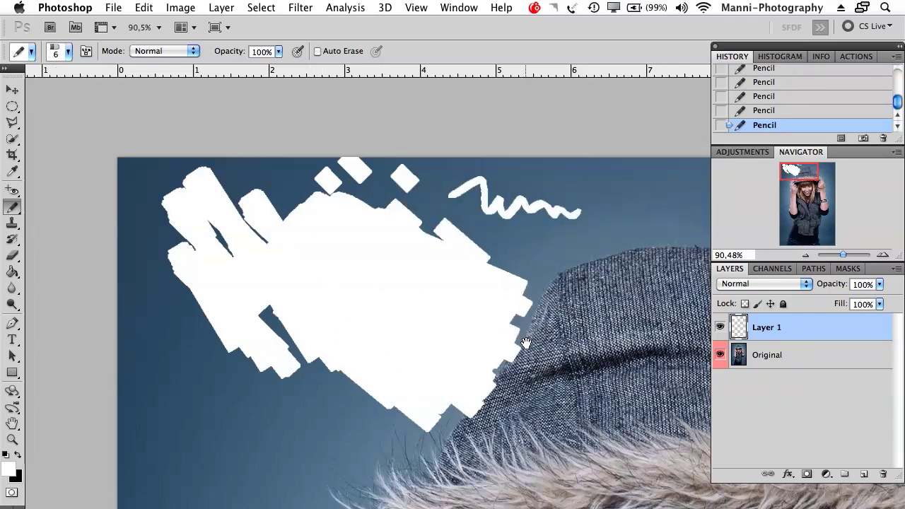
{"action": "left_click_drag", "start_coordinate": [523, 339], "coordinate": [252, 334]}
{"action": "mouse_move", "coordinate": [399, 202]}
{"action": "left_mouse_down"}
{"action": "mouse_move", "coordinate": [449, 170]}
{"action": "mouse_move", "coordinate": [463, 202]}
{"action": "mouse_move", "coordinate": [512, 198]}
{"action": "mouse_move", "coordinate": [534, 230]}
{"action": "mouse_move", "coordinate": [572, 212]}
{"action": "mouse_move", "coordinate": [591, 238]}
{"action": "left_mouse_up"}
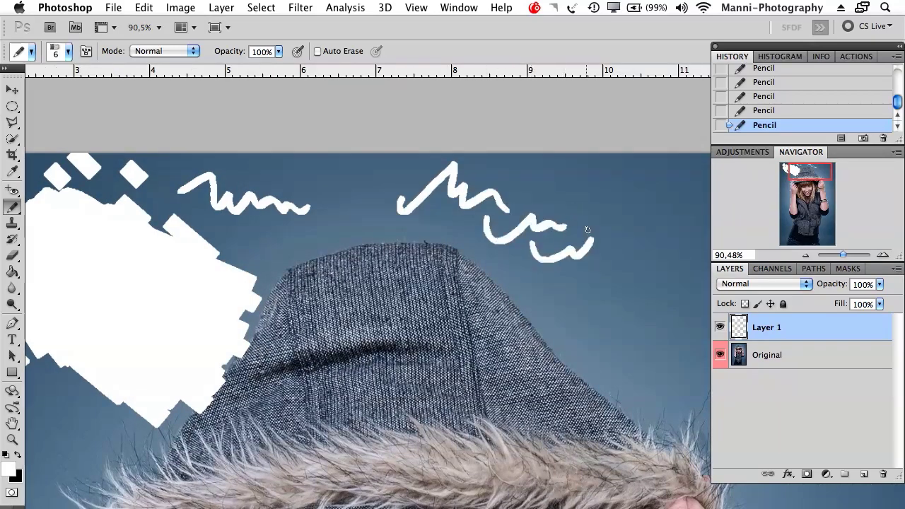
{"action": "left_click_drag", "start_coordinate": [571, 277], "coordinate": [619, 267]}
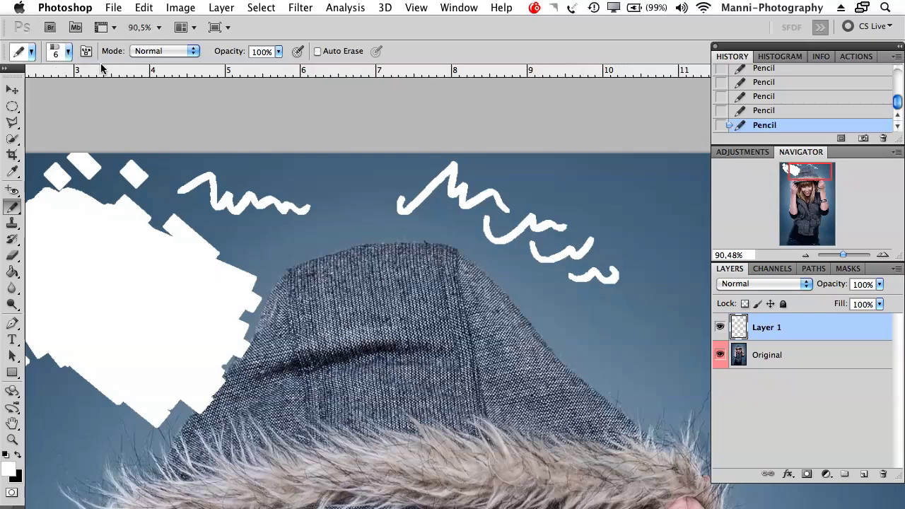
Pick the 29 px star tip from the brush presets for the Pencil tool
{"action": "right_click", "coordinate": [19, 50]}
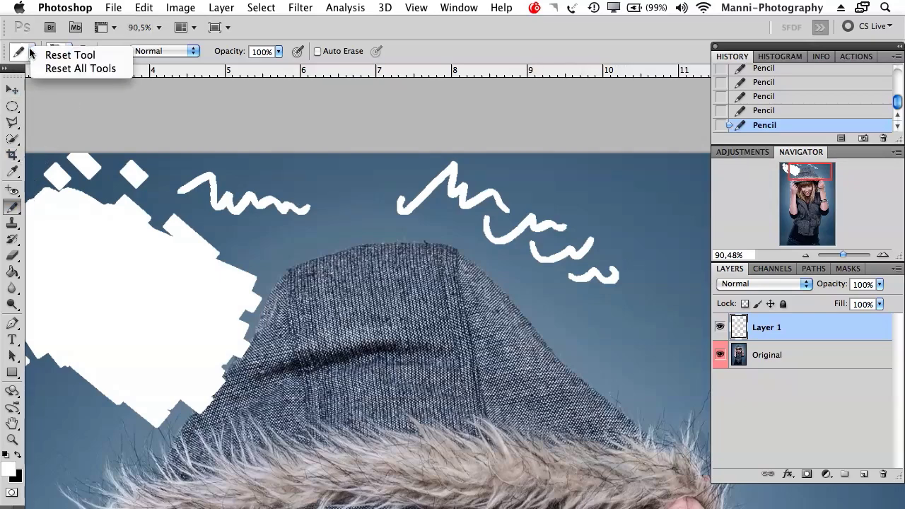
{"action": "right_click", "coordinate": [85, 82]}
{"action": "left_click", "coordinate": [67, 52]}
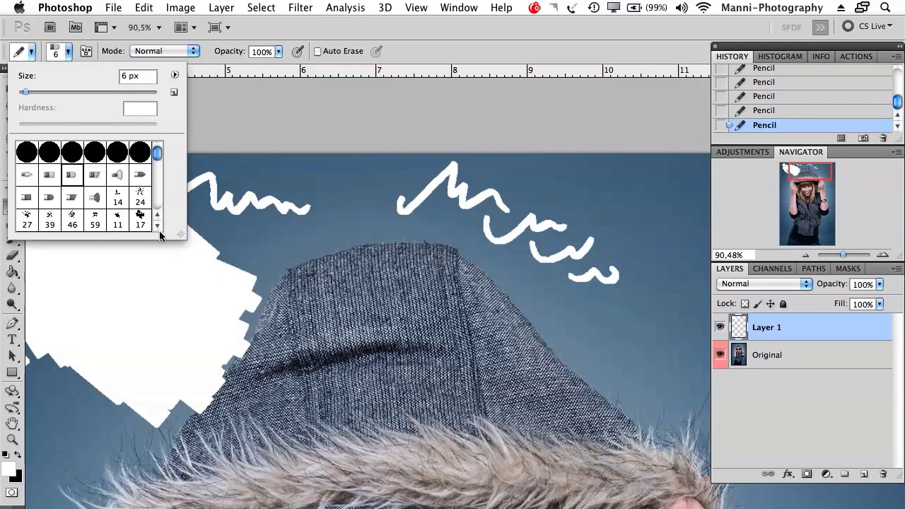
{"action": "mouse_move", "coordinate": [181, 235]}
{"action": "left_mouse_down"}
{"action": "mouse_move", "coordinate": [276, 262]}
{"action": "mouse_move", "coordinate": [352, 384]}
{"action": "mouse_move", "coordinate": [373, 505]}
{"action": "left_mouse_up"}
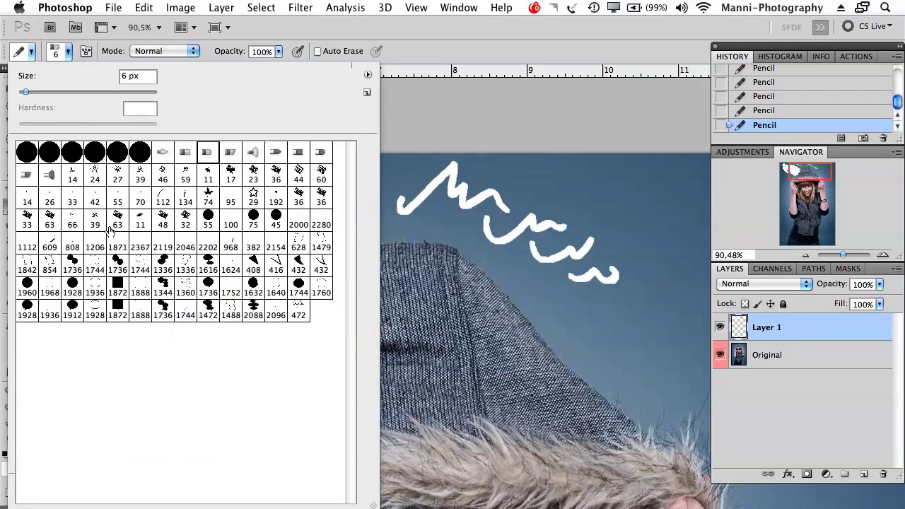
{"action": "left_click", "coordinate": [162, 196]}
{"action": "left_click", "coordinate": [254, 195]}
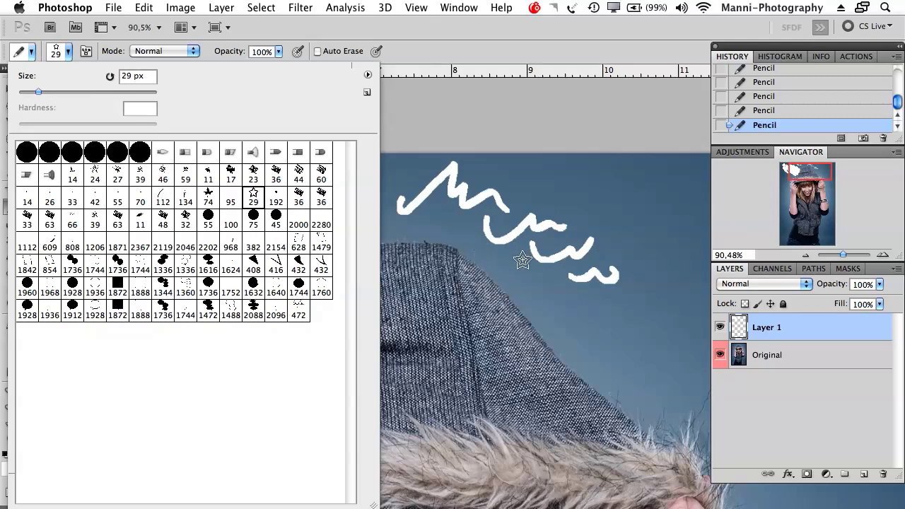
Stamp six separate white stars on the background beside the hood's right slope
{"action": "left_click", "coordinate": [618, 212]}
{"action": "left_click", "coordinate": [656, 232]}
{"action": "left_click", "coordinate": [639, 270]}
{"action": "left_click", "coordinate": [637, 327]}
{"action": "left_click", "coordinate": [667, 283]}
{"action": "left_click", "coordinate": [622, 234]}
Switch to the Color Replacement tool and set the foreground colour to yellow, fff000
{"action": "left_click_drag", "start_coordinate": [853, 254], "coordinate": [840, 254]}
{"action": "left_click_drag", "start_coordinate": [12, 207], "coordinate": [41, 231]}
{"action": "left_click_drag", "start_coordinate": [840, 254], "coordinate": [837, 255]}
{"action": "left_click_drag", "start_coordinate": [635, 252], "coordinate": [552, 260]}
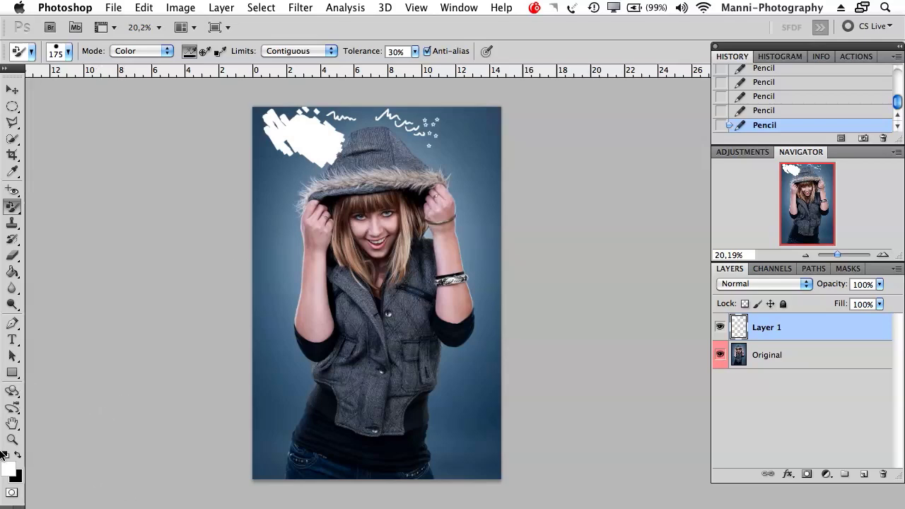
{"action": "left_click", "coordinate": [8, 468]}
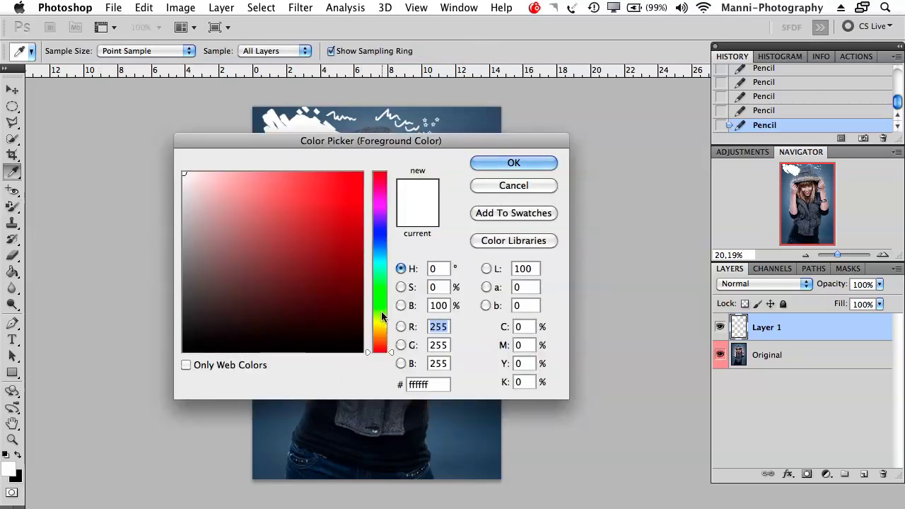
{"action": "left_click", "coordinate": [382, 323]}
{"action": "left_click_drag", "start_coordinate": [339, 283], "coordinate": [362, 169]}
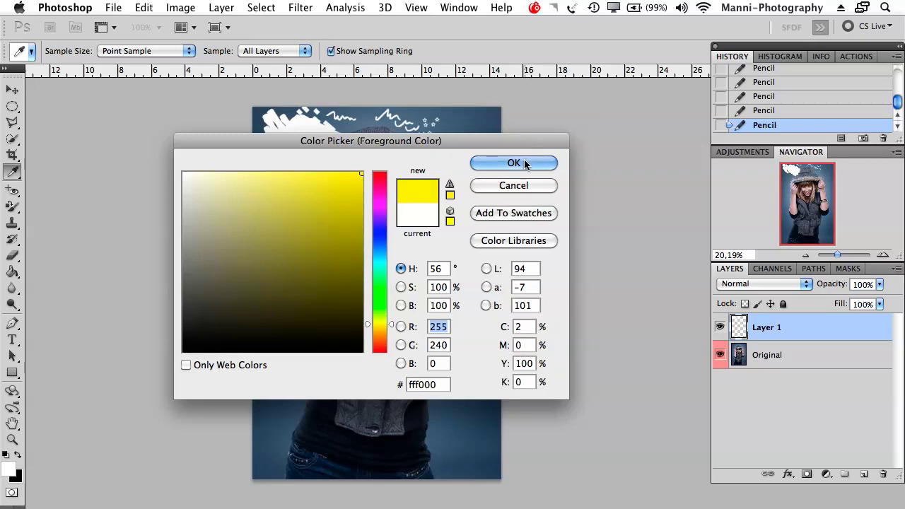
{"action": "key", "text": "Return"}
{"action": "key", "text": "shift+b"}
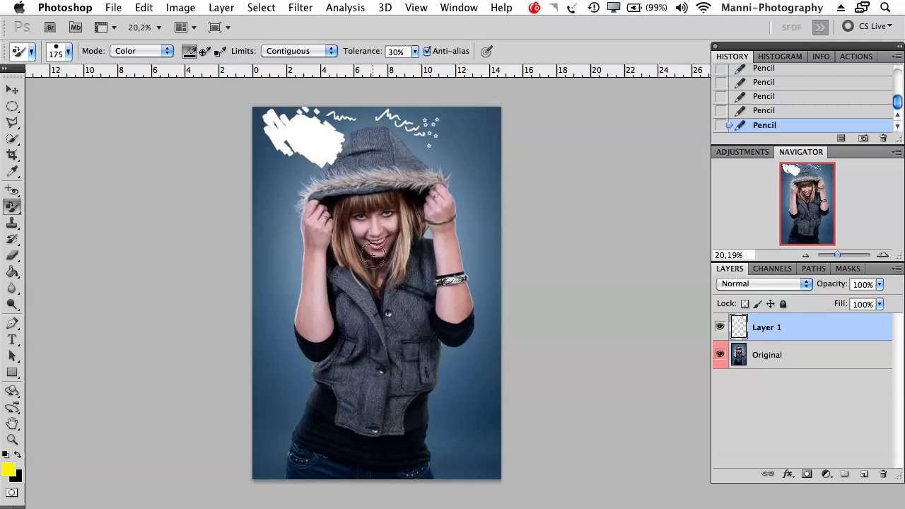
Try recolouring the vest near the collar on Layer 1 with the Color Replacement tool in Color mode
{"action": "left_click", "coordinate": [153, 51]}
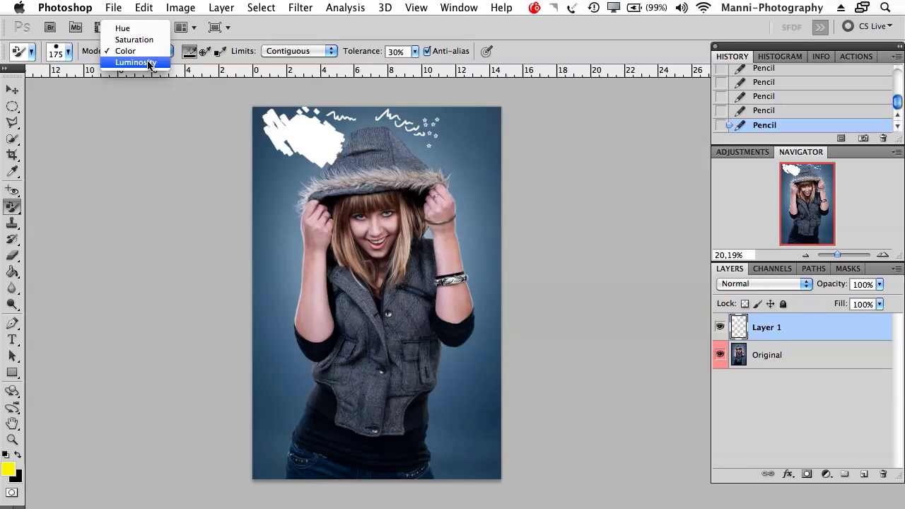
{"action": "left_click", "coordinate": [147, 53]}
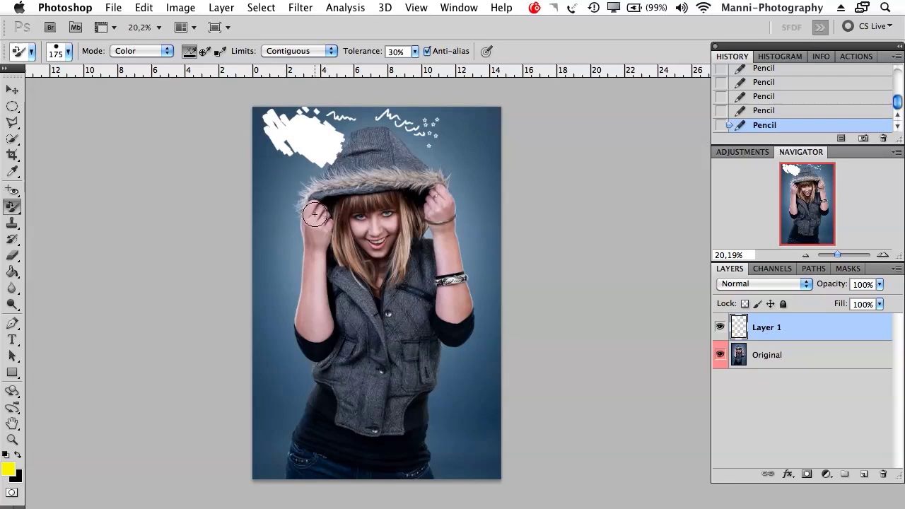
{"action": "left_click", "coordinate": [394, 284]}
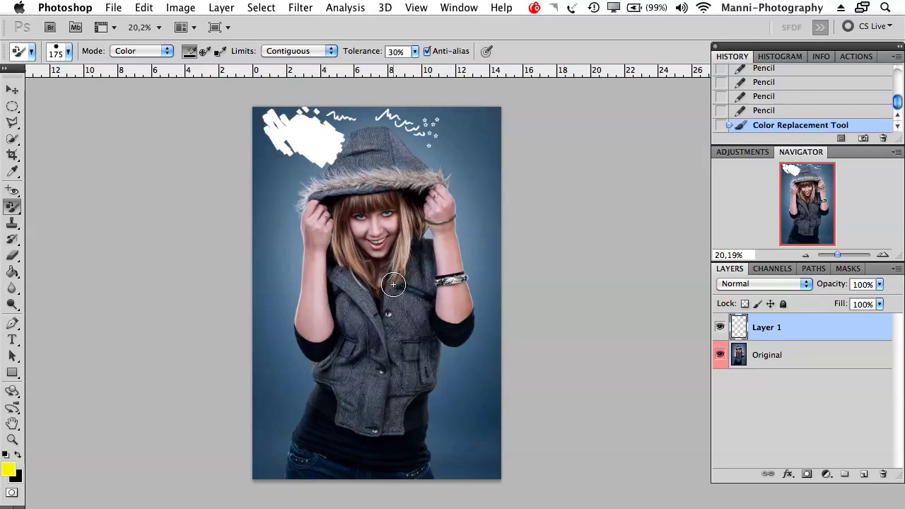
{"action": "left_click", "coordinate": [396, 291]}
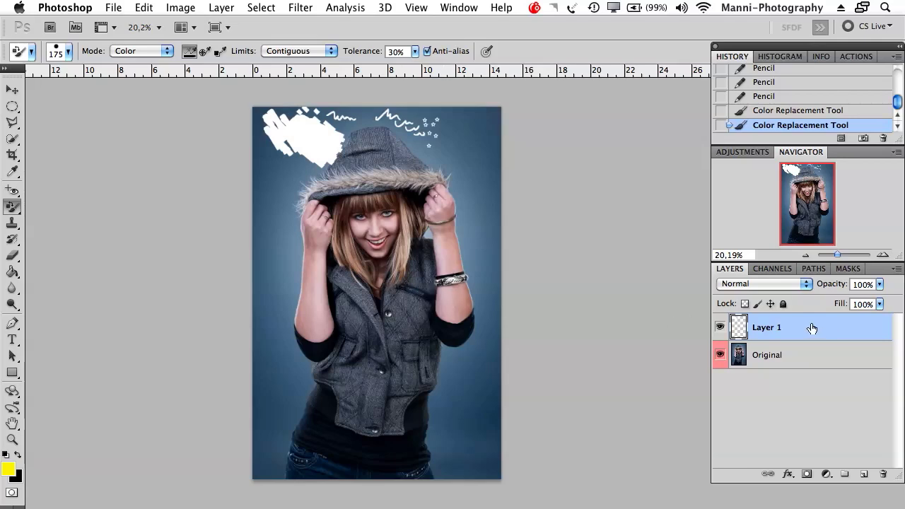
Delete Layer 1 with the pencil drawings
{"action": "left_click", "coordinate": [789, 352]}
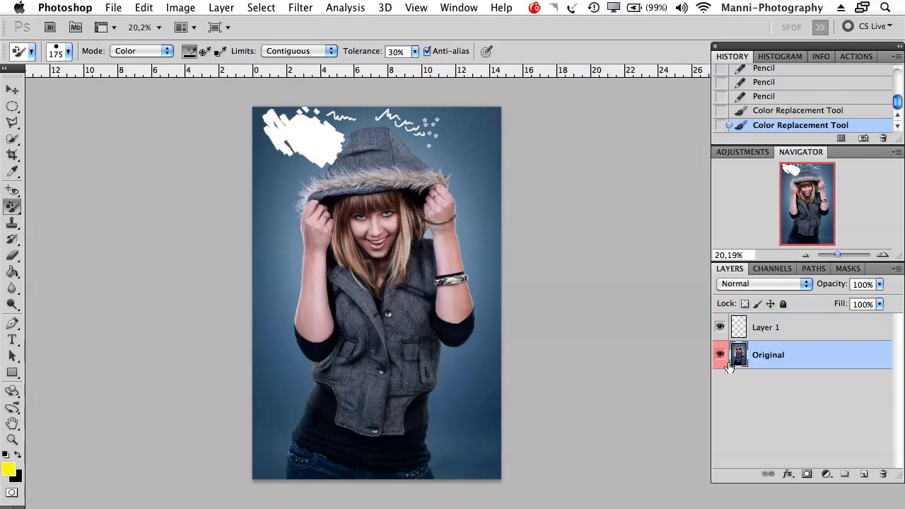
{"action": "left_click", "coordinate": [762, 330]}
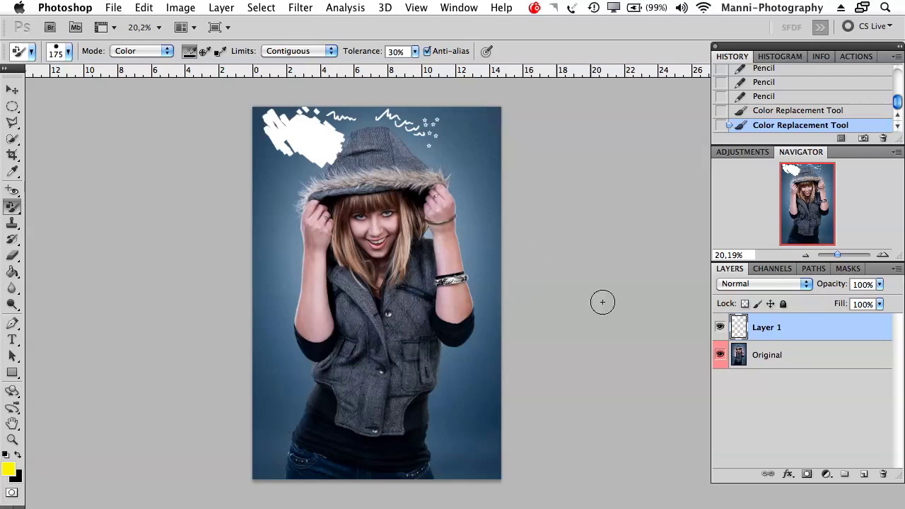
{"action": "key", "text": "BackSpace"}
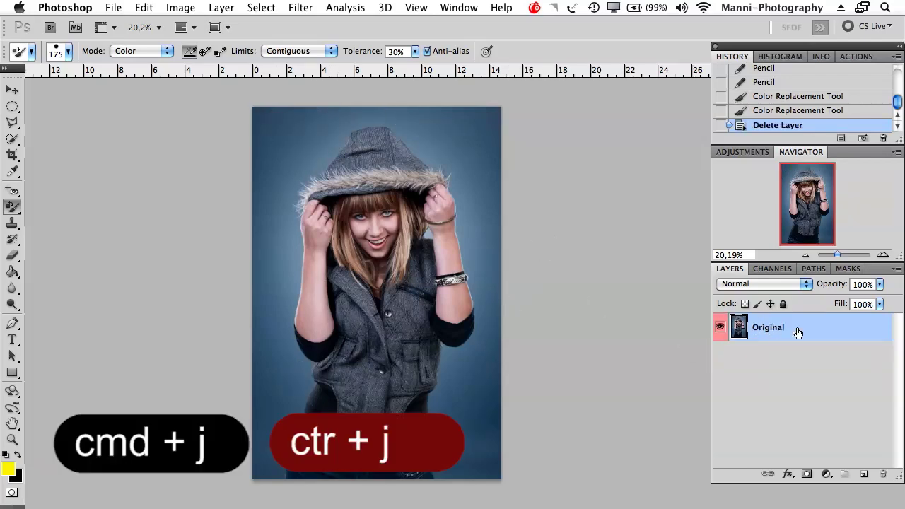
Duplicate the Original layer and rename the copy retocuh
{"action": "key", "text": "super+j"}
{"action": "double_click", "coordinate": [768, 328]}
{"action": "type", "text": "t"}
{"action": "type", "text": "etocuh"}
{"action": "key", "text": "Return"}
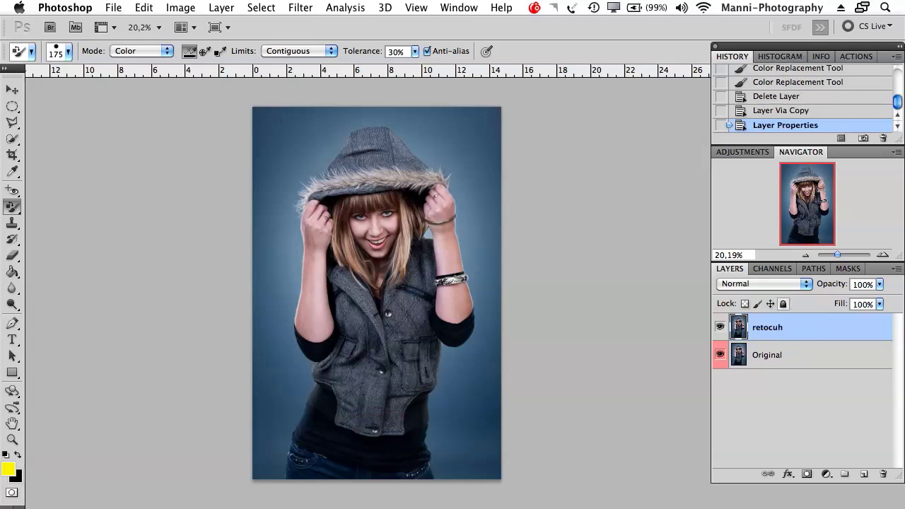
Recolour the woman's face, hair and the arm on the photo's left side yellow with the Color Replacement tool
{"action": "mouse_move", "coordinate": [299, 253]}
{"action": "left_mouse_down"}
{"action": "mouse_move", "coordinate": [329, 200]}
{"action": "mouse_move", "coordinate": [337, 296]}
{"action": "mouse_move", "coordinate": [366, 225]}
{"action": "mouse_move", "coordinate": [357, 258]}
{"action": "mouse_move", "coordinate": [371, 273]}
{"action": "mouse_move", "coordinate": [371, 198]}
{"action": "left_mouse_up"}
{"action": "left_click_drag", "start_coordinate": [371, 233], "coordinate": [370, 241]}
{"action": "mouse_move", "coordinate": [393, 206]}
{"action": "left_mouse_down"}
{"action": "mouse_move", "coordinate": [406, 211]}
{"action": "mouse_move", "coordinate": [381, 223]}
{"action": "left_mouse_up"}
{"action": "mouse_move", "coordinate": [311, 245]}
{"action": "left_mouse_down"}
{"action": "mouse_move", "coordinate": [314, 221]}
{"action": "mouse_move", "coordinate": [303, 312]}
{"action": "left_mouse_up"}
{"action": "left_click_drag", "start_coordinate": [330, 340], "coordinate": [322, 332]}
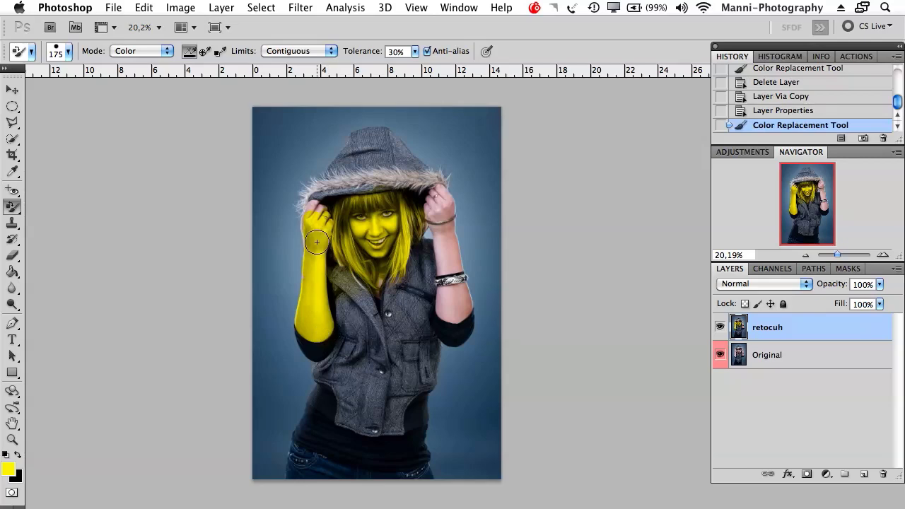
Extend the yellow recolouring over the fur trim, the hood and the arm on the photo's right side
{"action": "left_click_drag", "start_coordinate": [320, 235], "coordinate": [326, 205]}
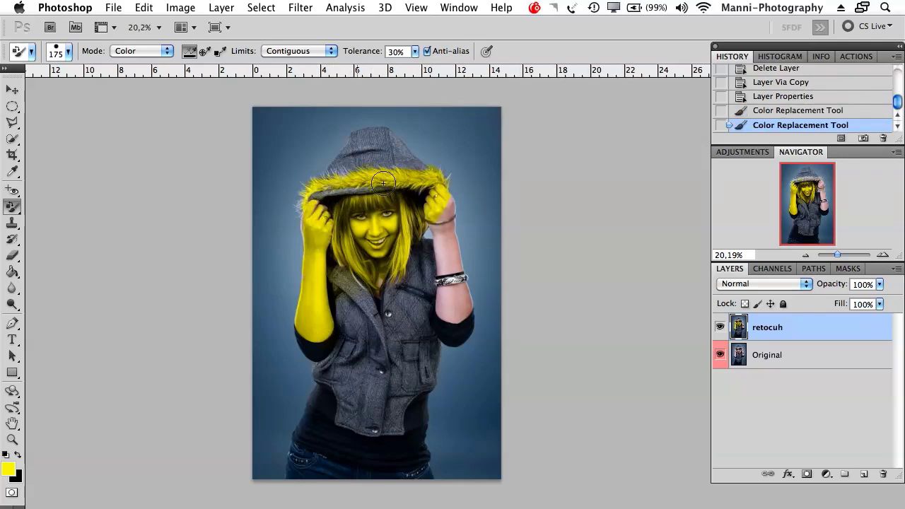
{"action": "left_click_drag", "start_coordinate": [340, 185], "coordinate": [413, 172]}
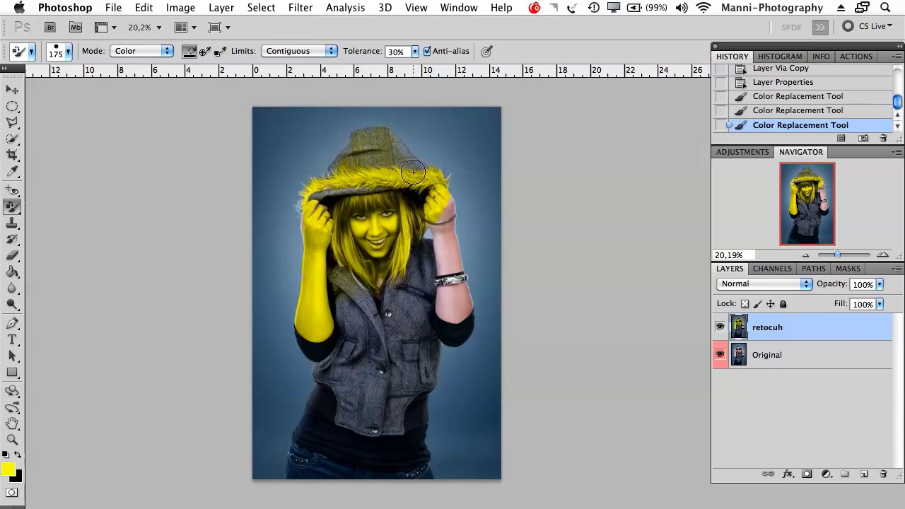
{"action": "mouse_move", "coordinate": [444, 349]}
{"action": "left_mouse_down"}
{"action": "mouse_move", "coordinate": [433, 199]}
{"action": "mouse_move", "coordinate": [461, 290]}
{"action": "left_mouse_up"}
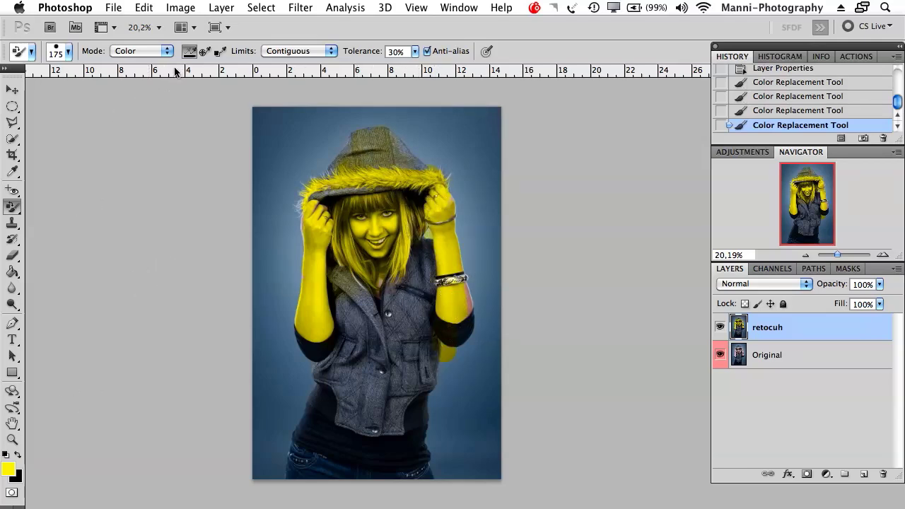
Smear the hair, arms, fur trim and upper vest around the face with the Mixer Brush at 250 px
{"action": "left_click", "coordinate": [12, 206]}
{"action": "left_click", "coordinate": [89, 245]}
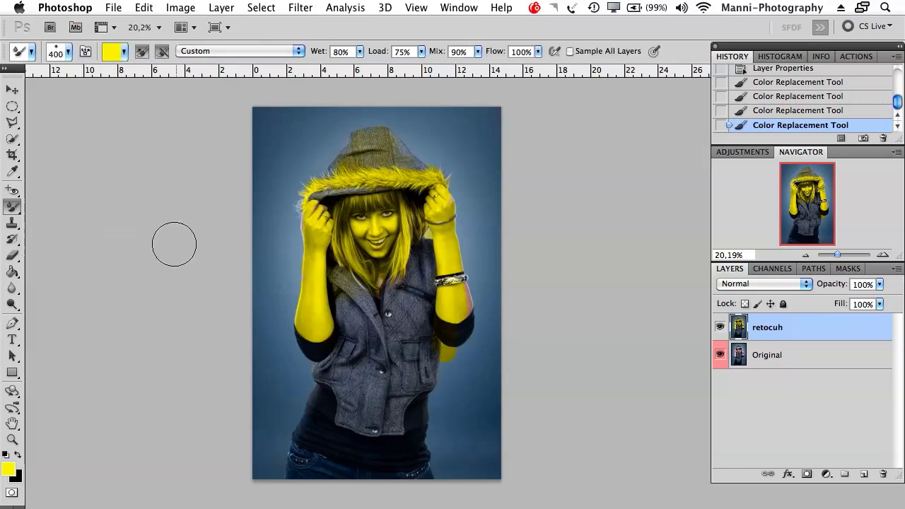
{"action": "key", "text": "bracketleft"}
{"action": "key", "text": "bracketleft"}
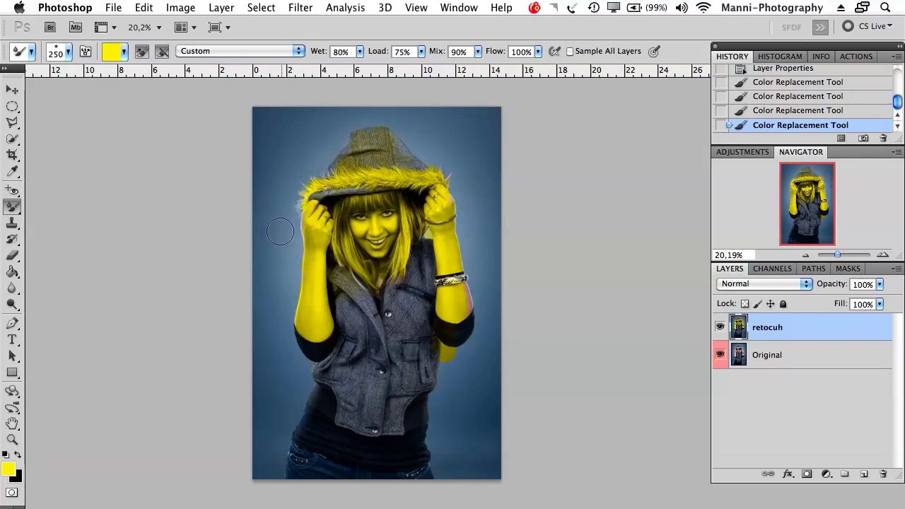
{"action": "mouse_move", "coordinate": [295, 221]}
{"action": "left_mouse_down"}
{"action": "mouse_move", "coordinate": [301, 303]}
{"action": "mouse_move", "coordinate": [307, 270]}
{"action": "mouse_move", "coordinate": [314, 278]}
{"action": "mouse_move", "coordinate": [297, 263]}
{"action": "mouse_move", "coordinate": [305, 283]}
{"action": "mouse_move", "coordinate": [329, 294]}
{"action": "mouse_move", "coordinate": [337, 265]}
{"action": "mouse_move", "coordinate": [366, 339]}
{"action": "mouse_move", "coordinate": [374, 266]}
{"action": "mouse_move", "coordinate": [427, 311]}
{"action": "mouse_move", "coordinate": [433, 263]}
{"action": "mouse_move", "coordinate": [414, 201]}
{"action": "mouse_move", "coordinate": [322, 216]}
{"action": "mouse_move", "coordinate": [333, 196]}
{"action": "mouse_move", "coordinate": [404, 186]}
{"action": "mouse_move", "coordinate": [342, 204]}
{"action": "mouse_move", "coordinate": [356, 226]}
{"action": "left_mouse_up"}
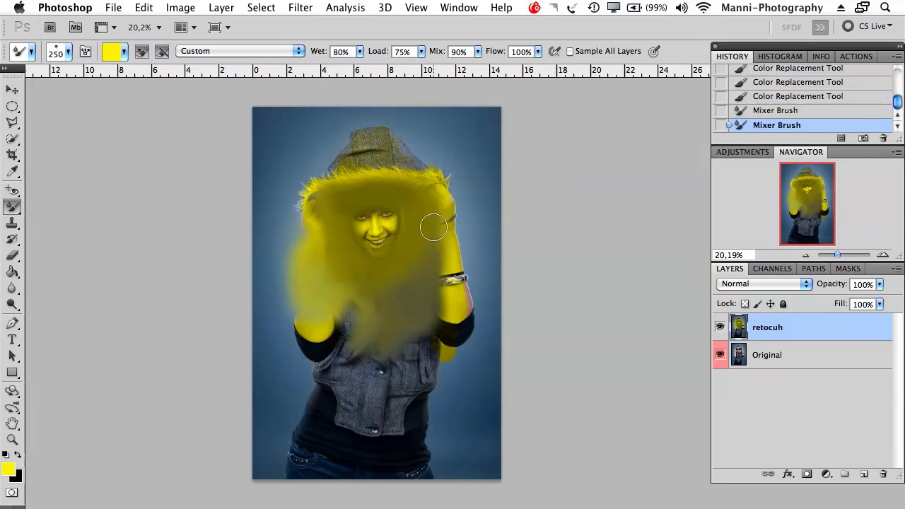
{"action": "left_click_drag", "start_coordinate": [410, 180], "coordinate": [315, 175]}
{"action": "mouse_move", "coordinate": [309, 226]}
{"action": "left_mouse_down"}
{"action": "mouse_move", "coordinate": [304, 189]}
{"action": "mouse_move", "coordinate": [399, 173]}
{"action": "mouse_move", "coordinate": [443, 186]}
{"action": "mouse_move", "coordinate": [454, 274]}
{"action": "mouse_move", "coordinate": [429, 339]}
{"action": "mouse_move", "coordinate": [375, 356]}
{"action": "mouse_move", "coordinate": [335, 304]}
{"action": "mouse_move", "coordinate": [375, 335]}
{"action": "left_mouse_up"}
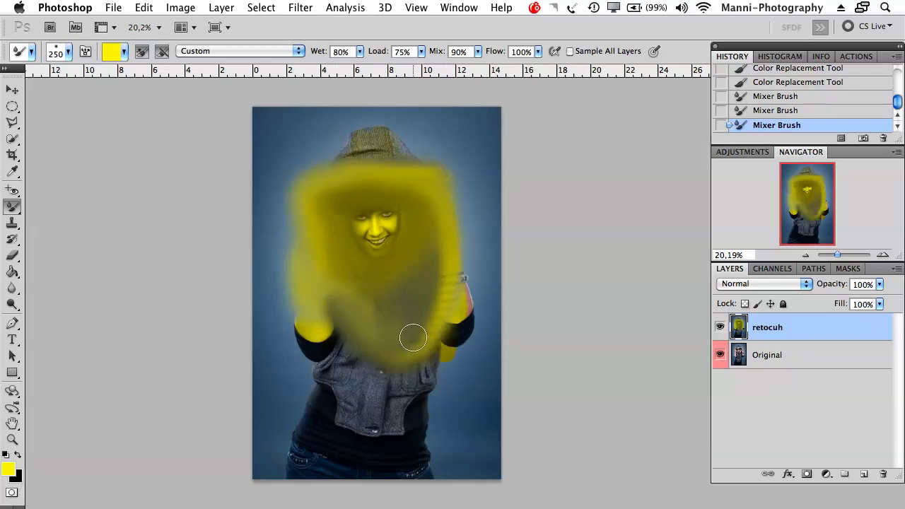
Switch back to the Brush tool and delete the retocuh layer
{"action": "left_click_drag", "start_coordinate": [12, 206], "coordinate": [78, 202]}
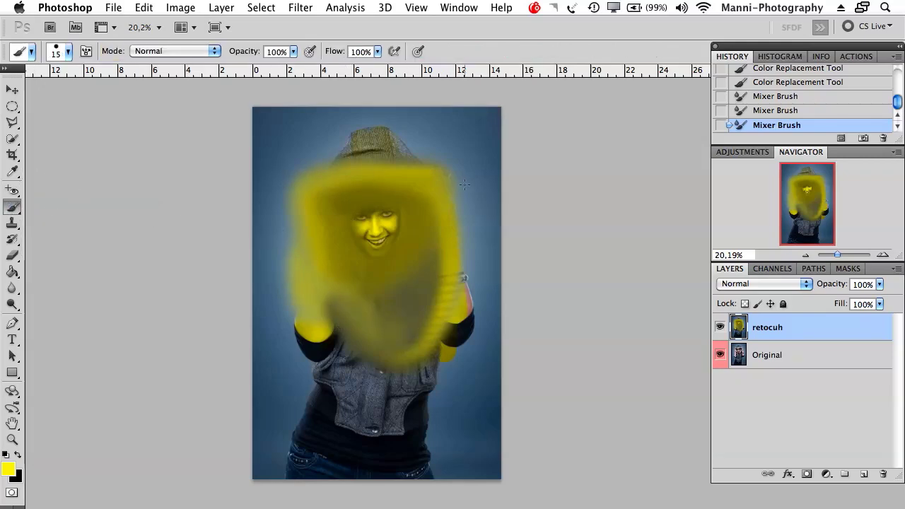
{"action": "left_click", "coordinate": [18, 210]}
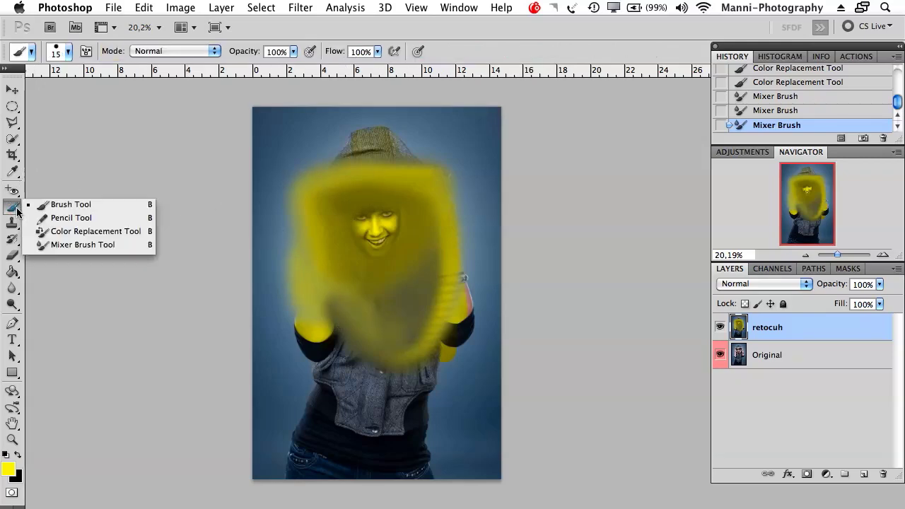
{"action": "left_click", "coordinate": [57, 205]}
{"action": "key", "text": "BackSpace"}
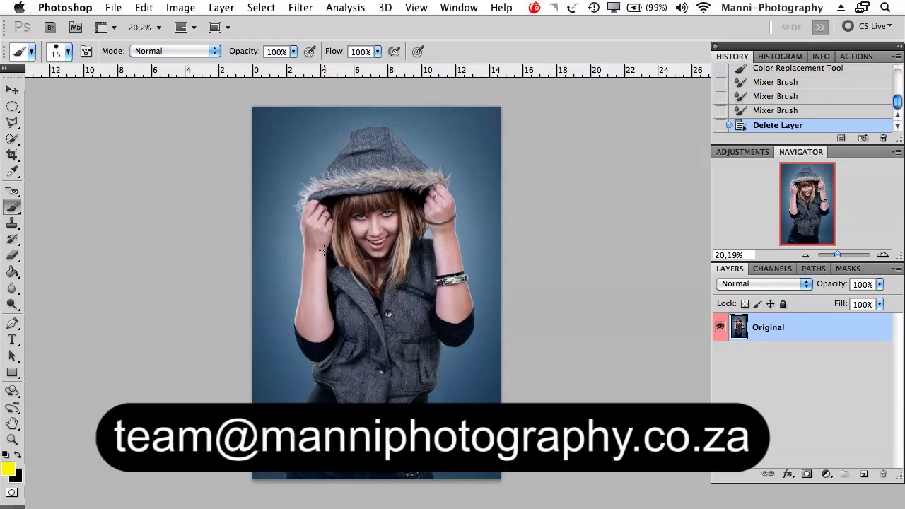
Review the brush tool variants, then switch to the Move tool
{"action": "left_click", "coordinate": [12, 189]}
{"action": "left_click", "coordinate": [12, 206]}
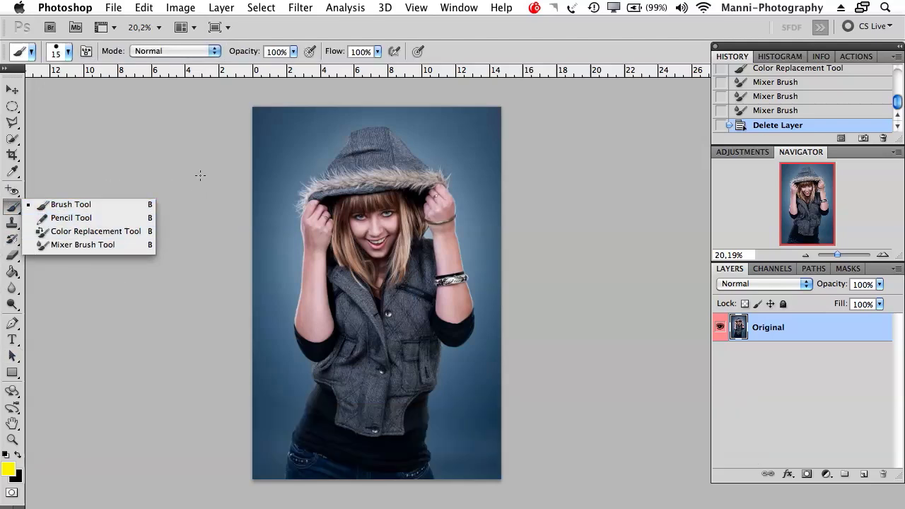
{"action": "key", "text": "v"}
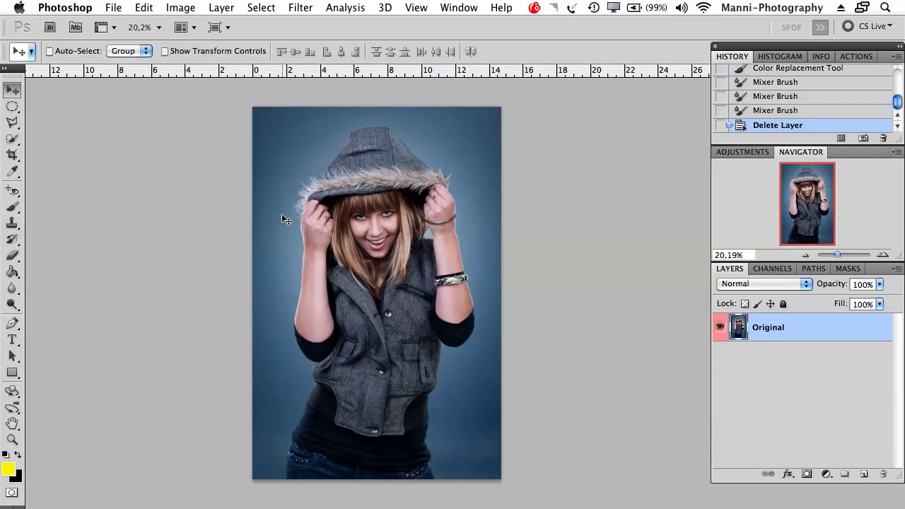